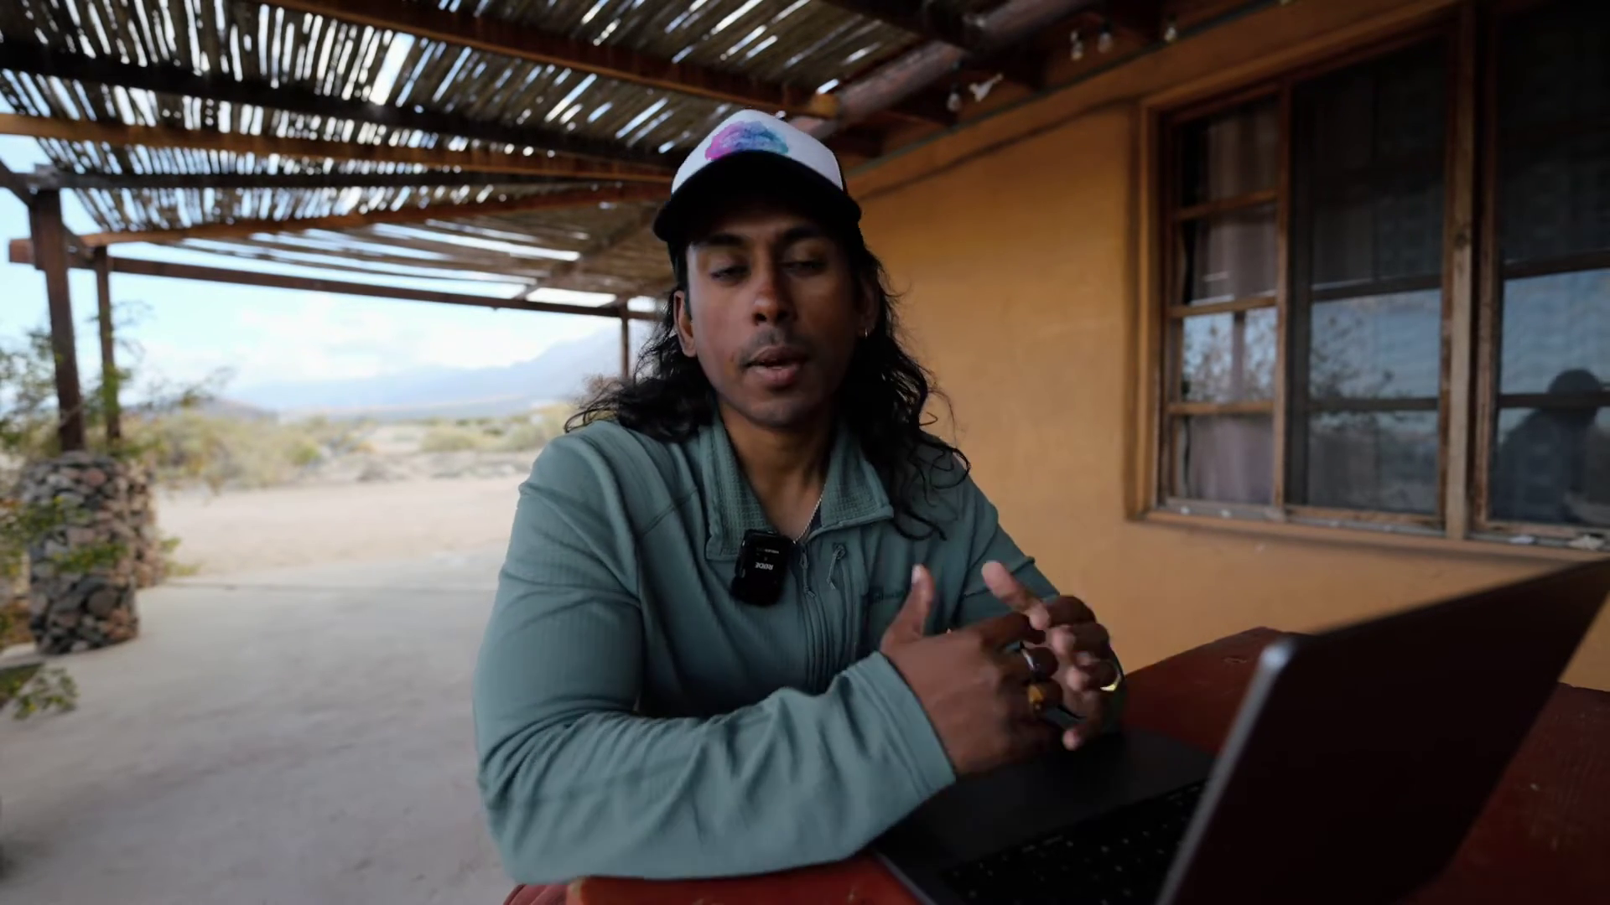
Build a three-point tone curve for the striped shark photo, lowering the shadow point to output 55 at input 64.
scroll(1459, 754, down, 3)
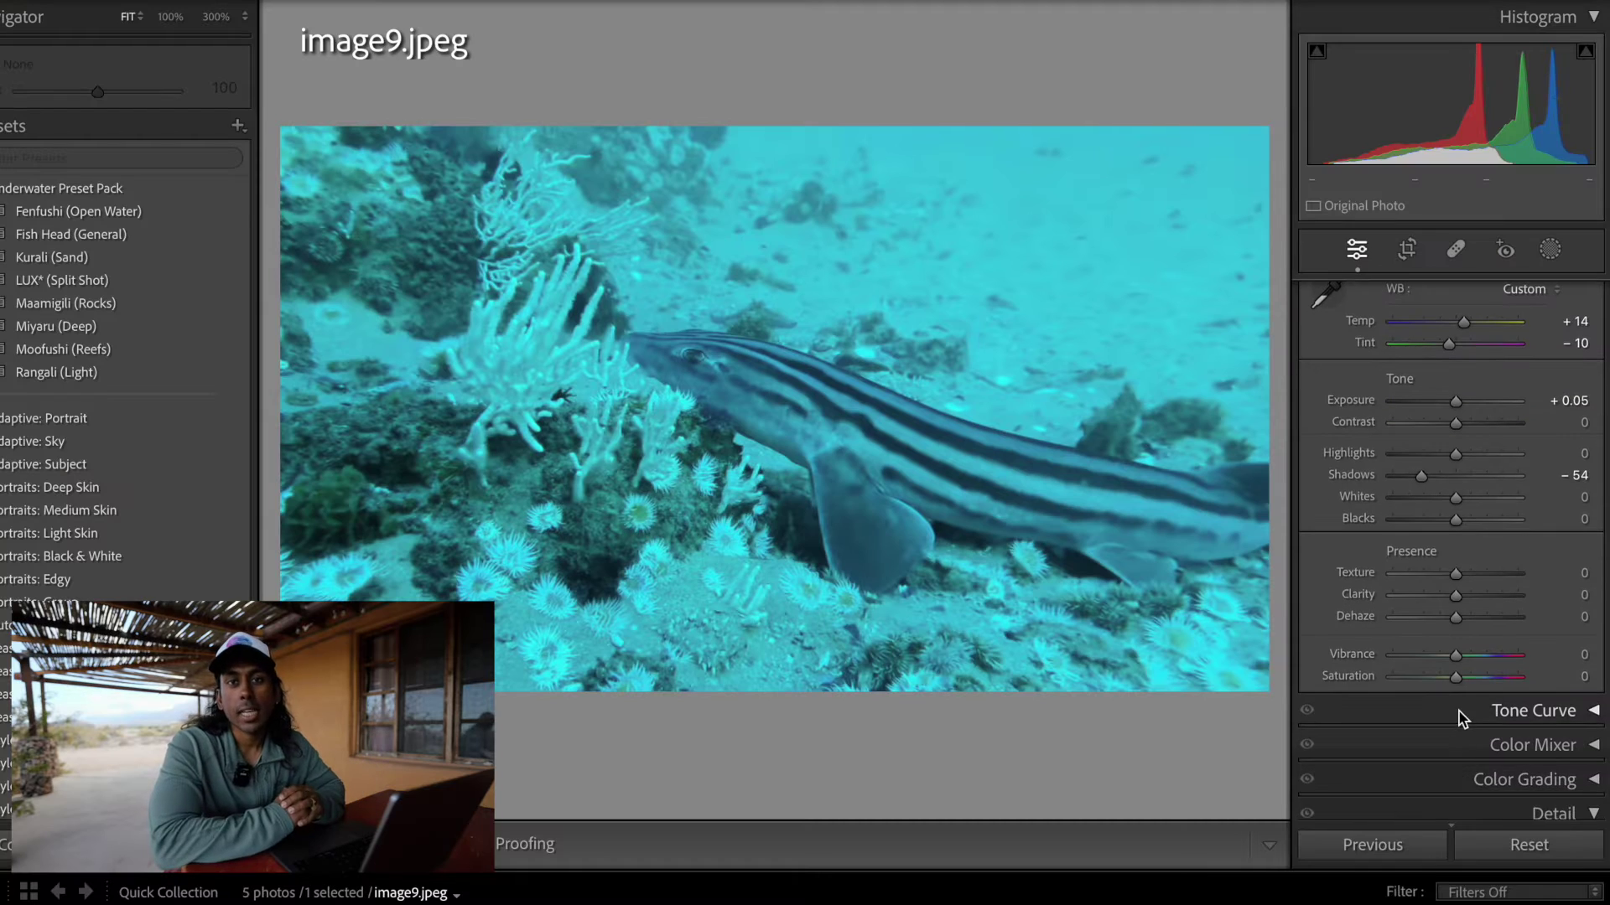
click(1458, 709)
scroll(1458, 712, down, 5)
scroll(1458, 712, down, 2)
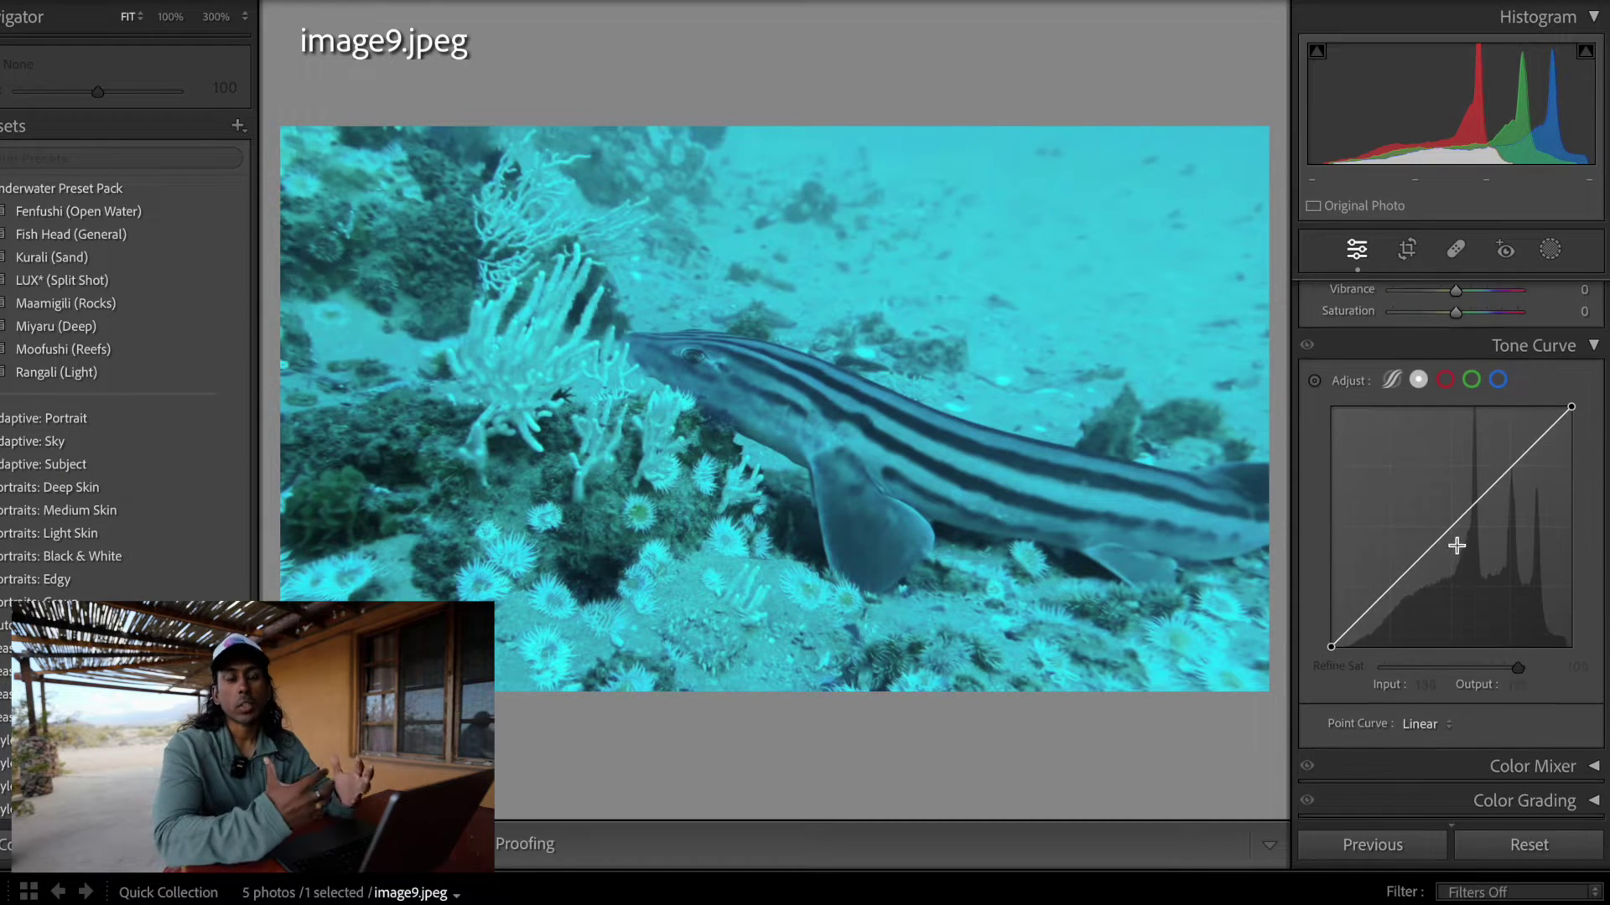
click(1452, 523)
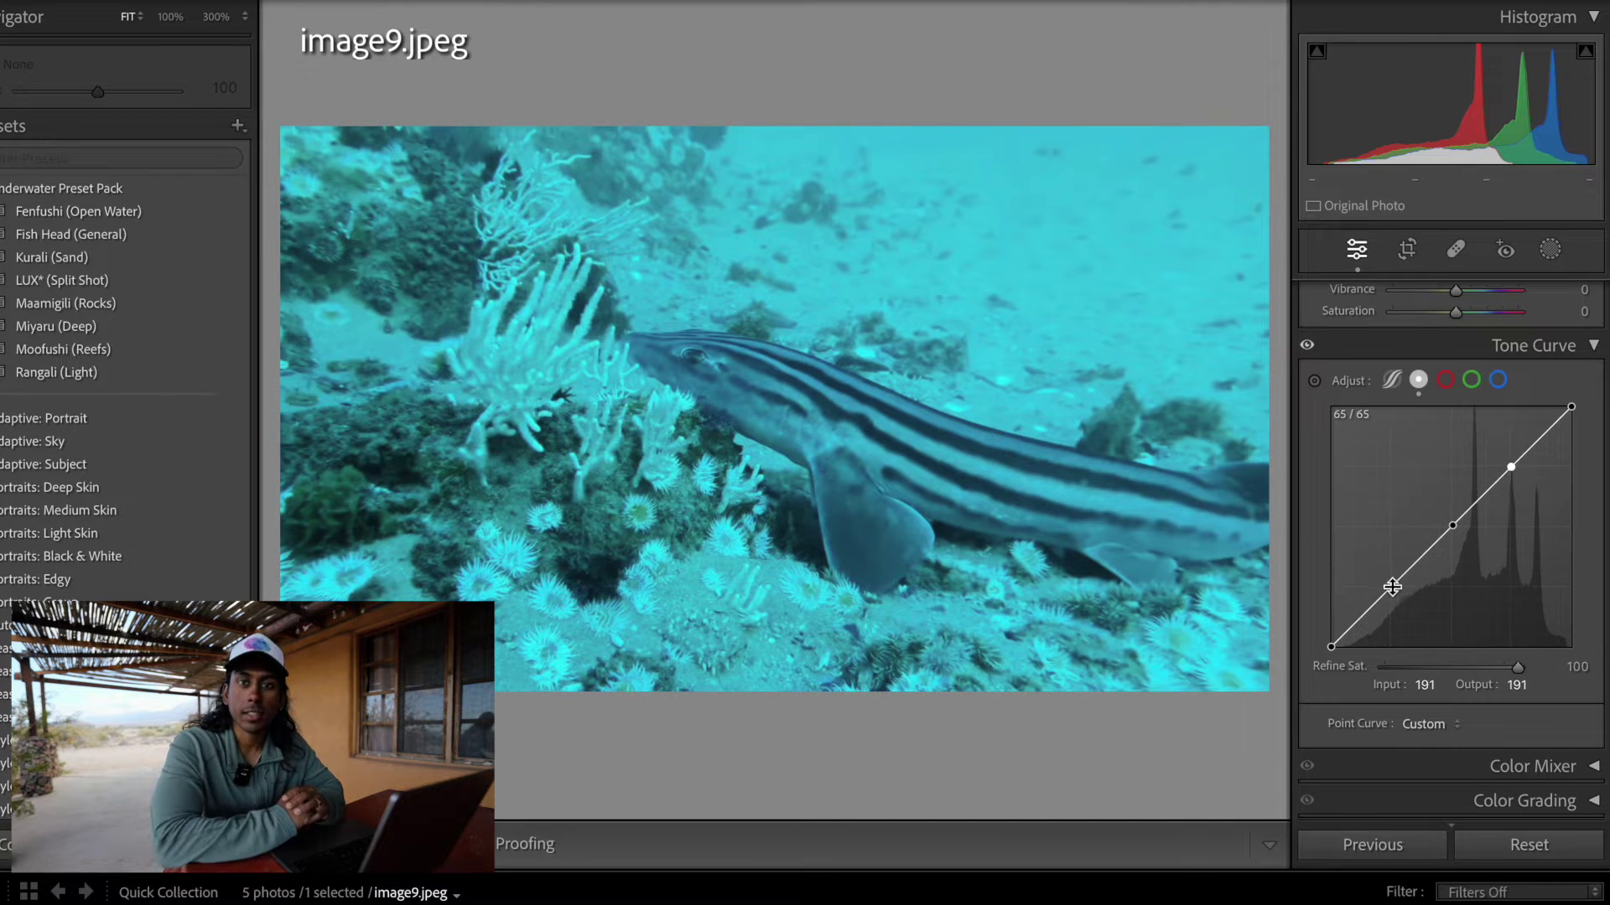
drag(1391, 585, 1389, 597)
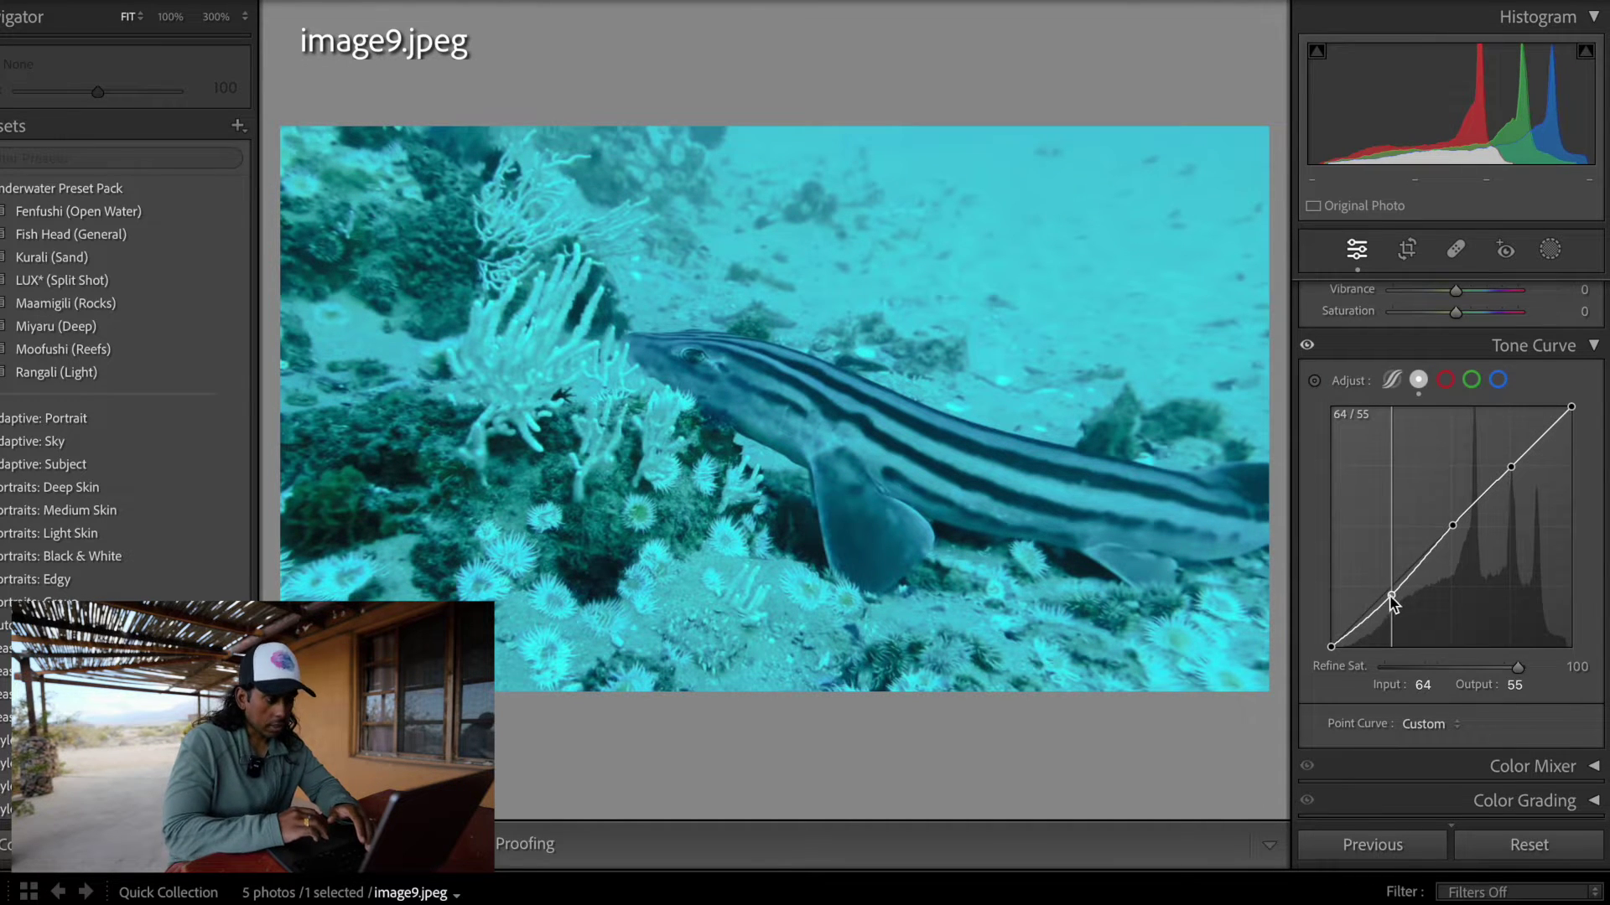
drag(1452, 525, 1450, 524)
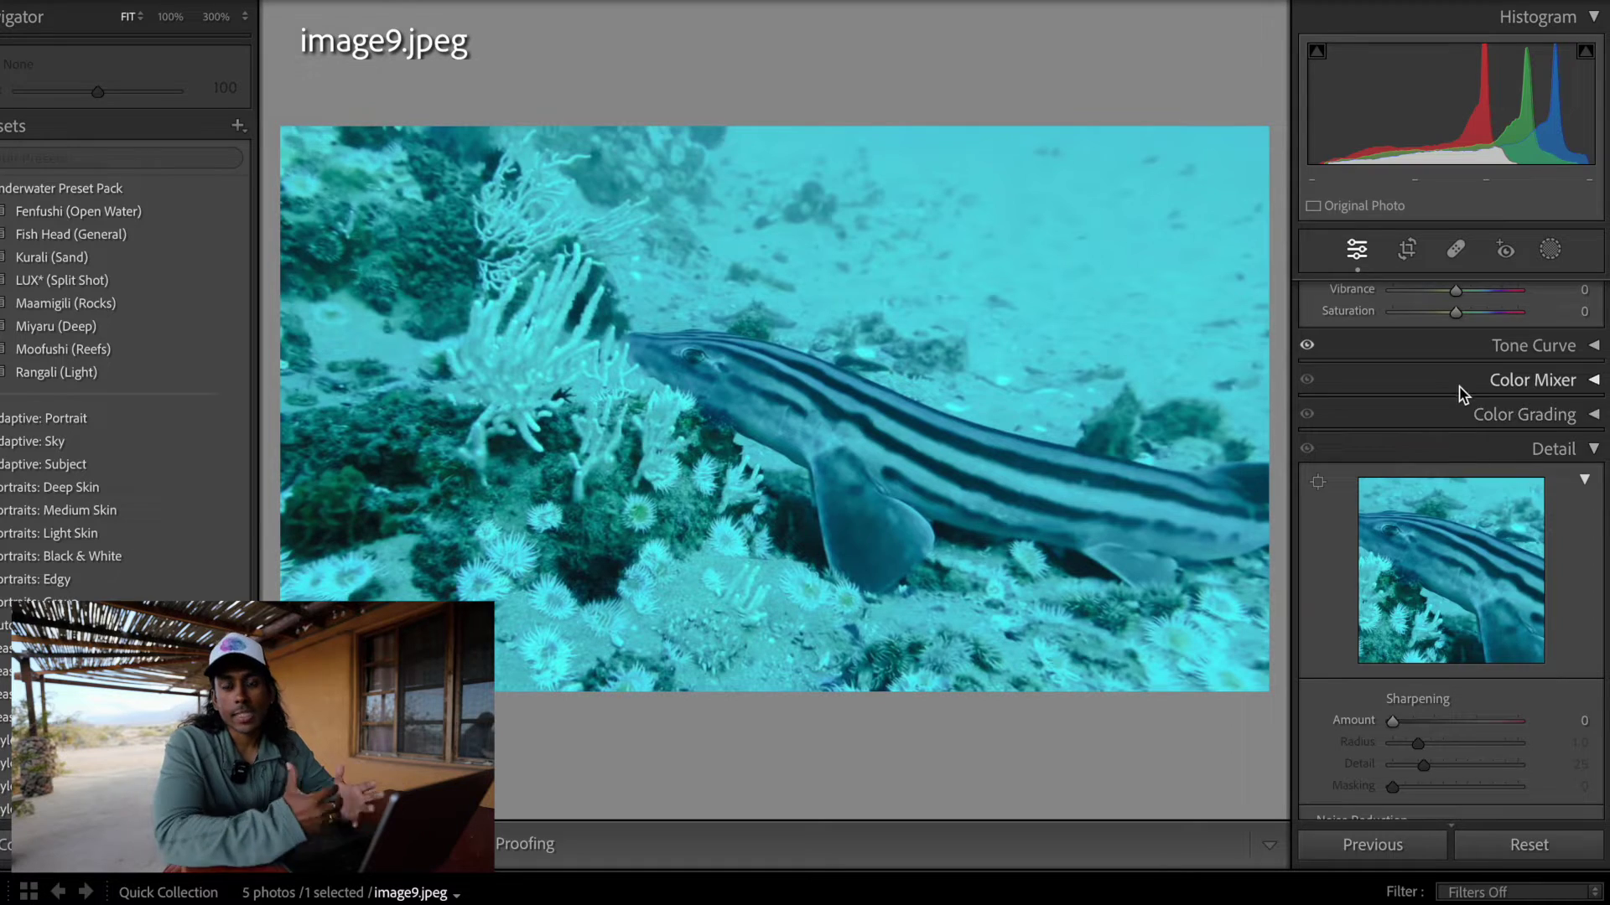
In the Color Mixer, set aqua hue to +16, blue hue to −8, aqua saturation to −100 and blue saturation to −10.
click(1526, 412)
scroll(1538, 587, down, 2)
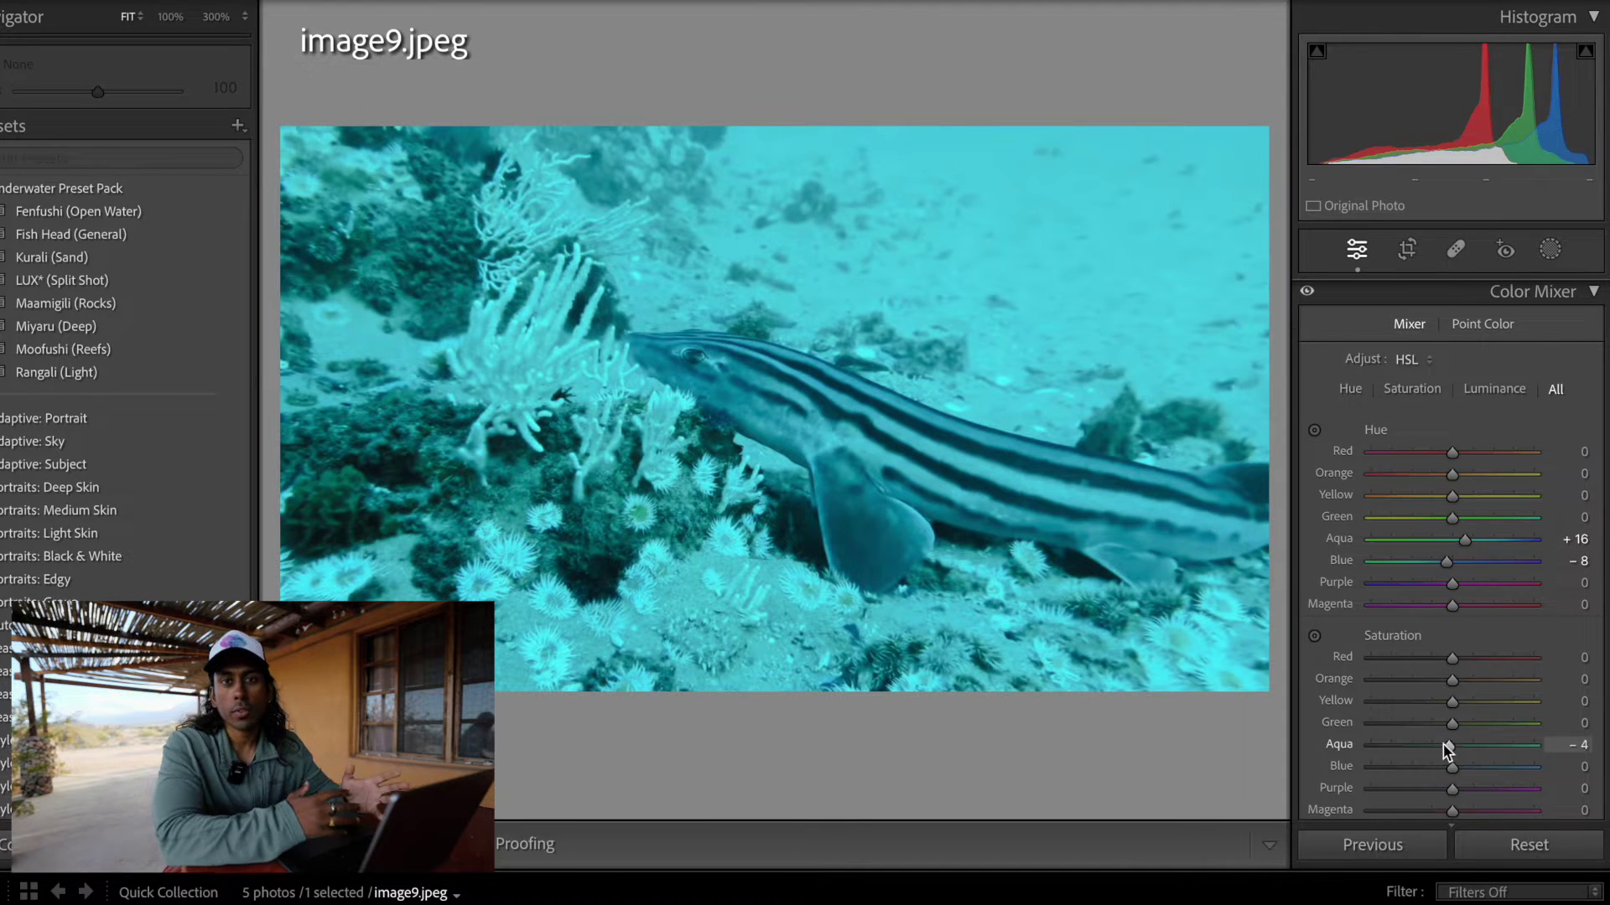
drag(1448, 746, 1352, 746)
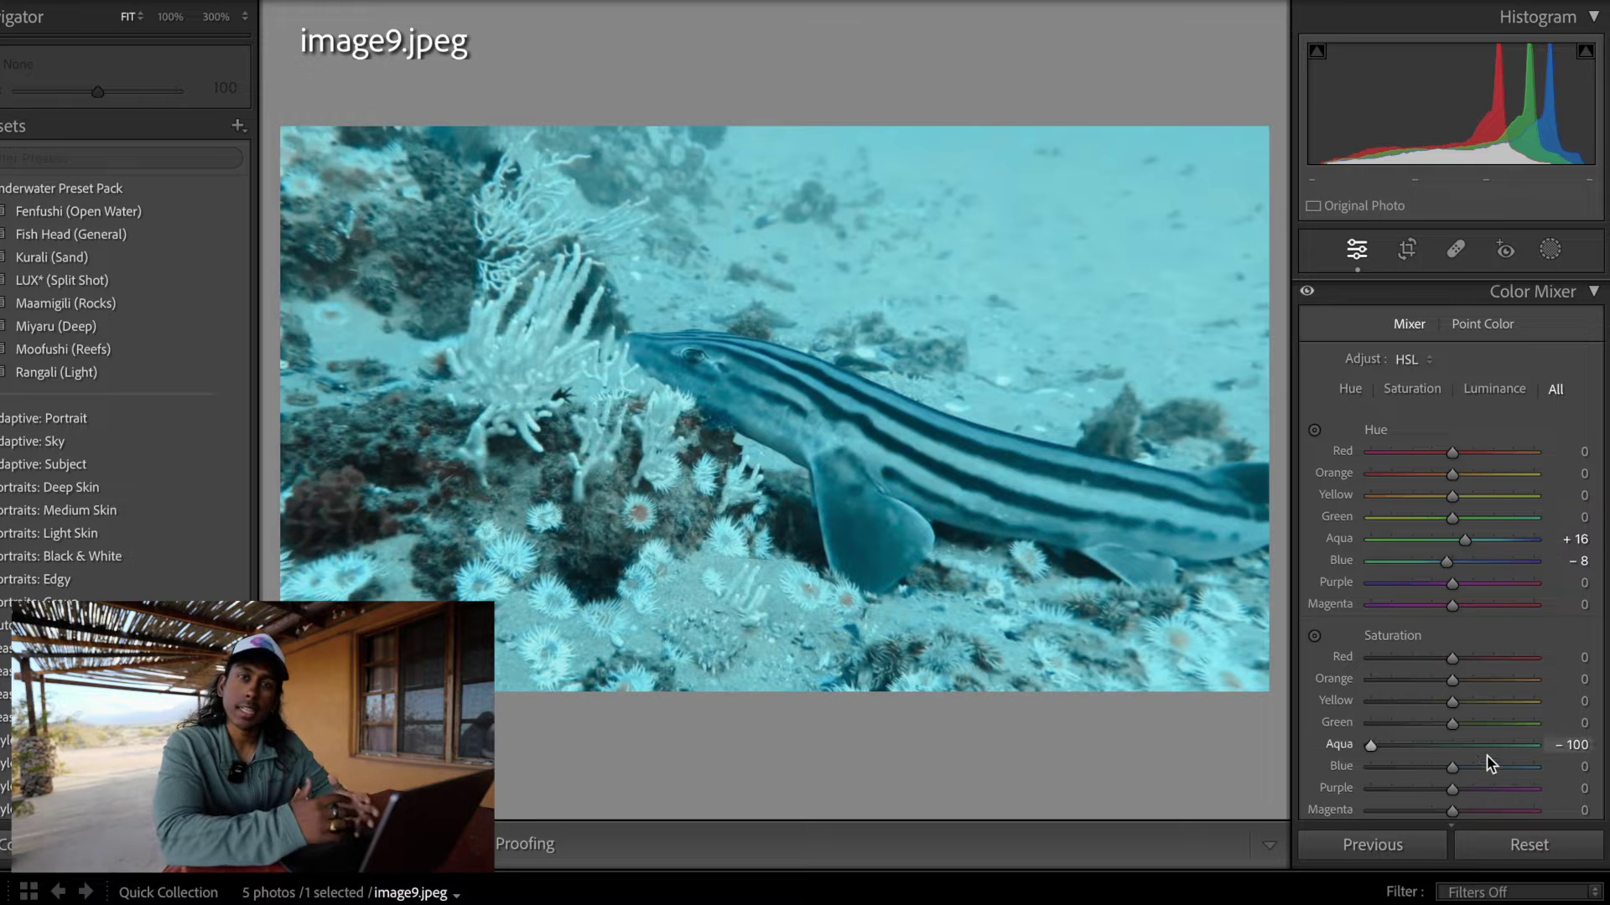
drag(1451, 766, 1443, 766)
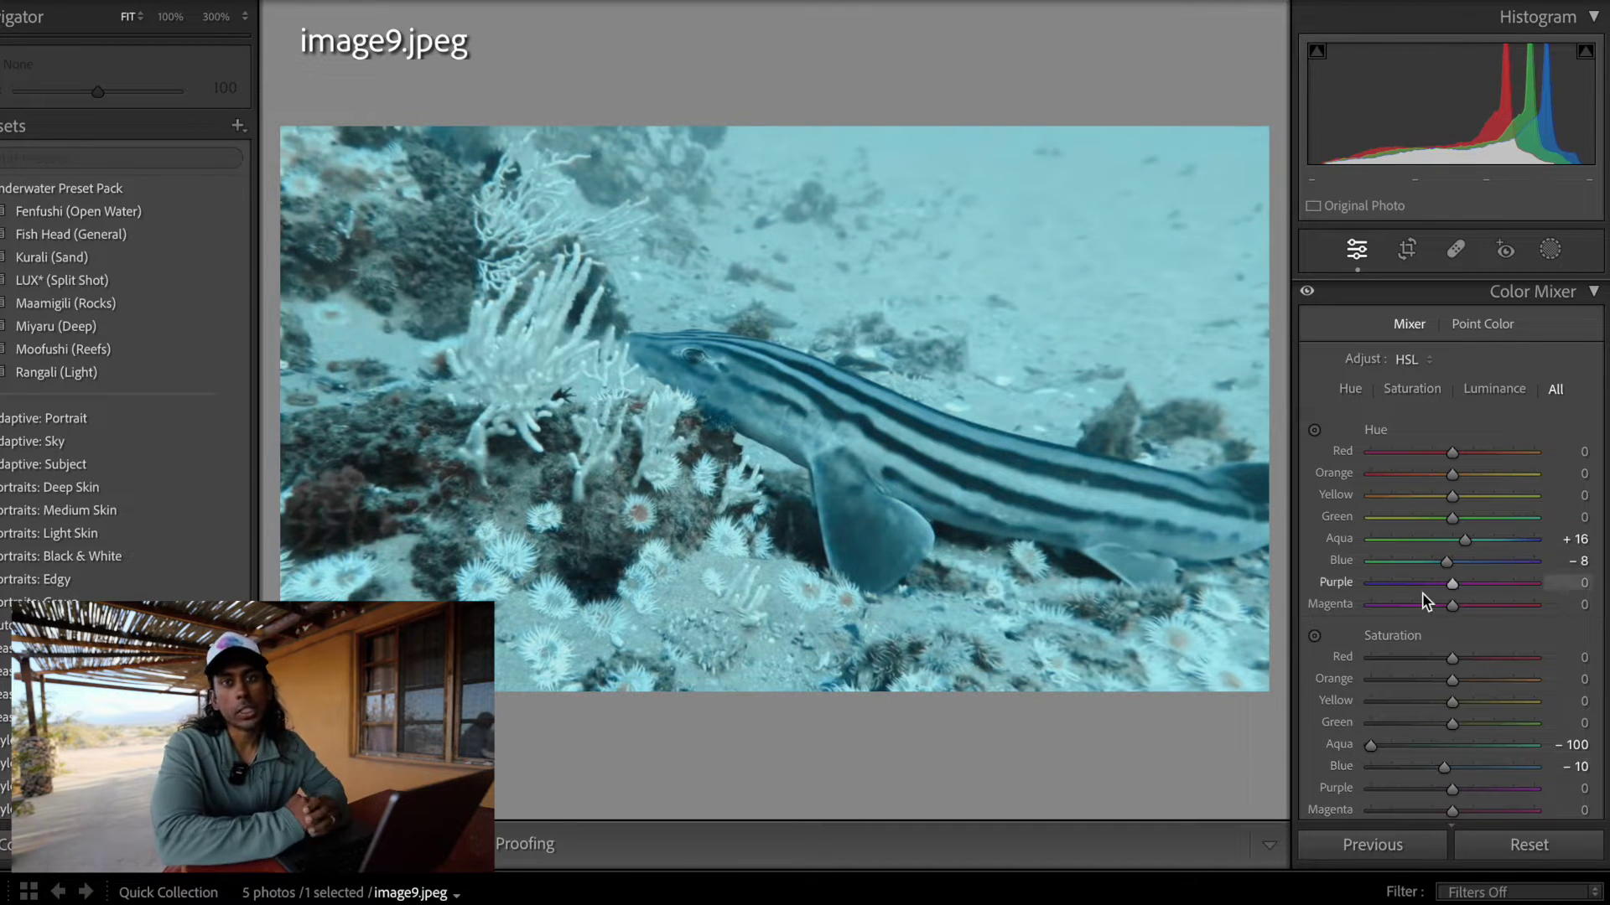
Set the Color Mixer luminance to −10 for blue and about +15 for aqua.
scroll(1428, 597, down, 5)
scroll(1425, 601, down, 2)
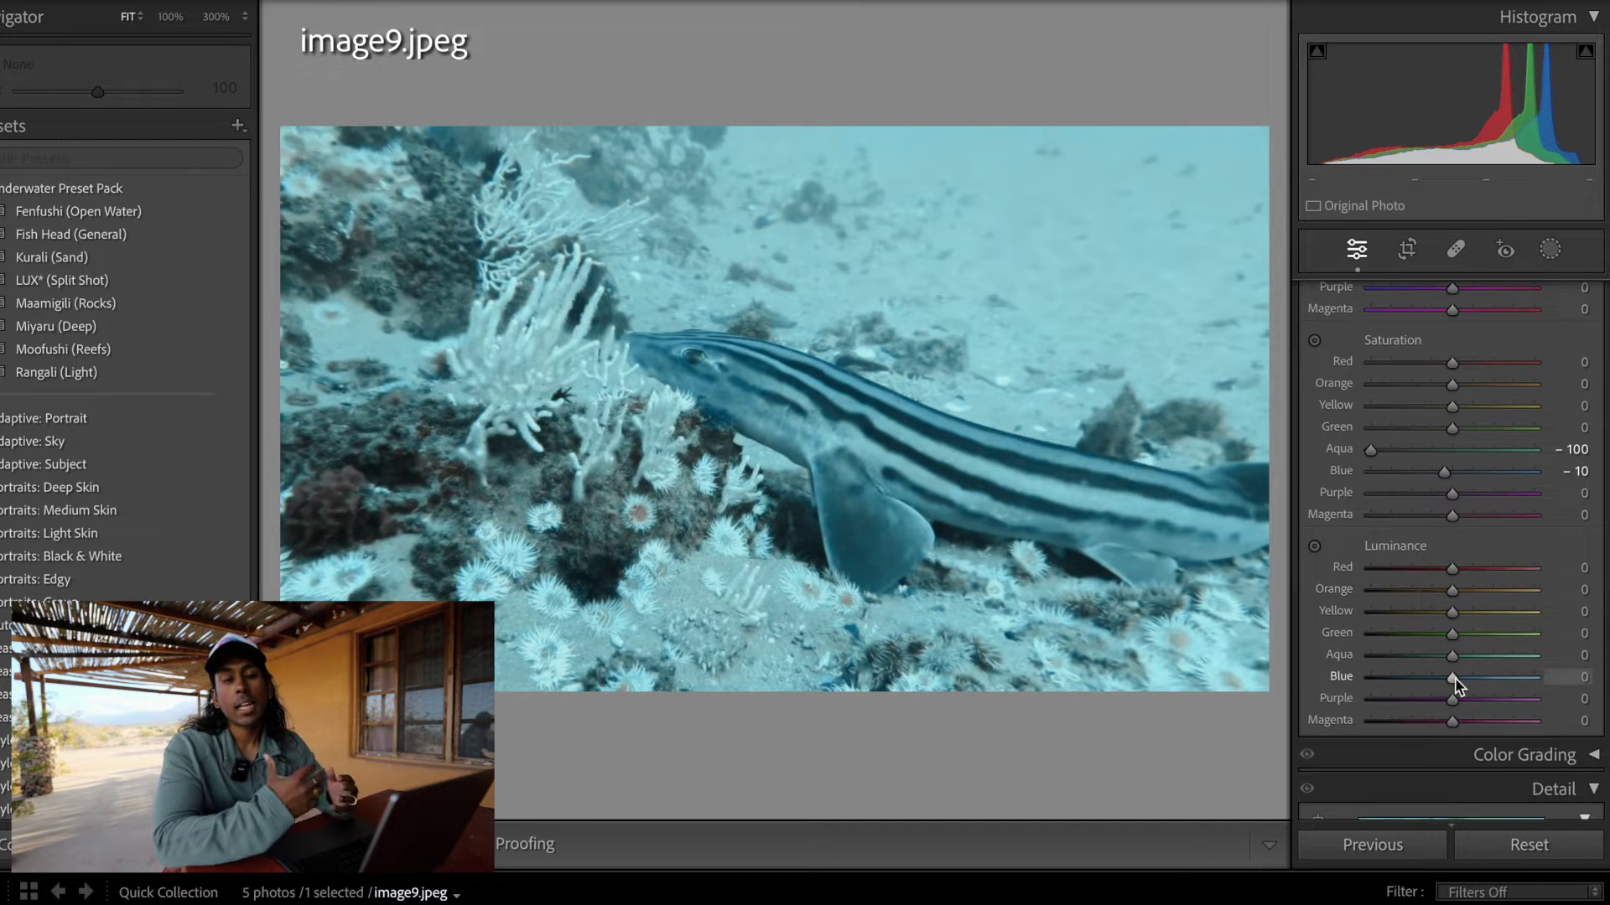
mouse_move(1451, 676)
mouse_down()
mouse_move(1484, 655)
mouse_move(1458, 655)
mouse_up()
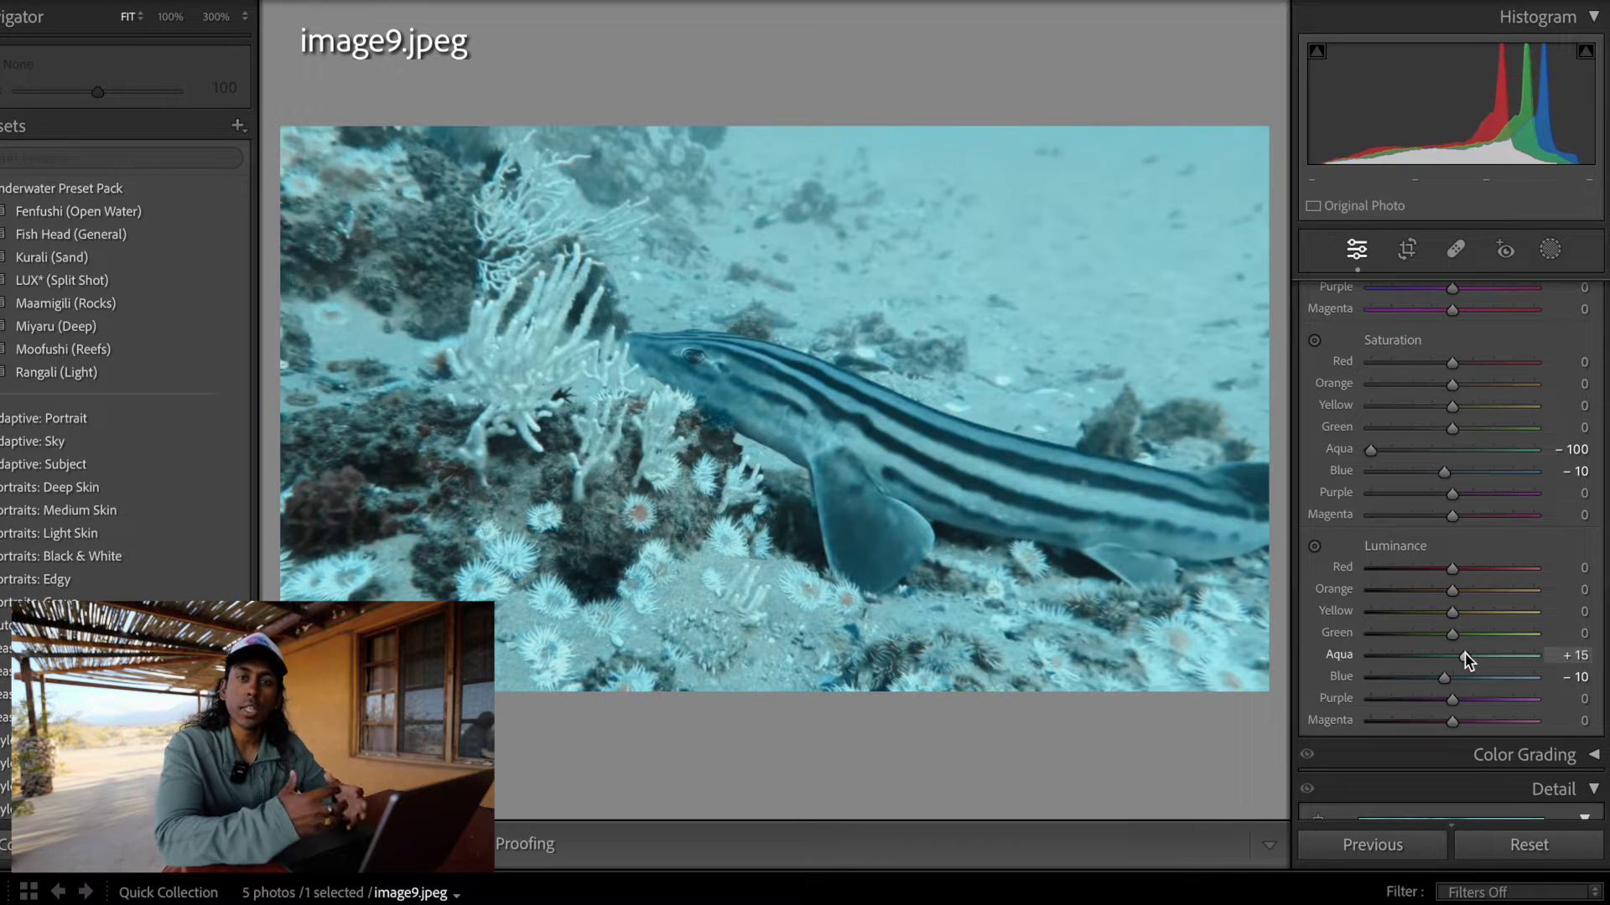
Color grade the shadows red with saturation 5 and hue 360.
scroll(1466, 657, up, 5)
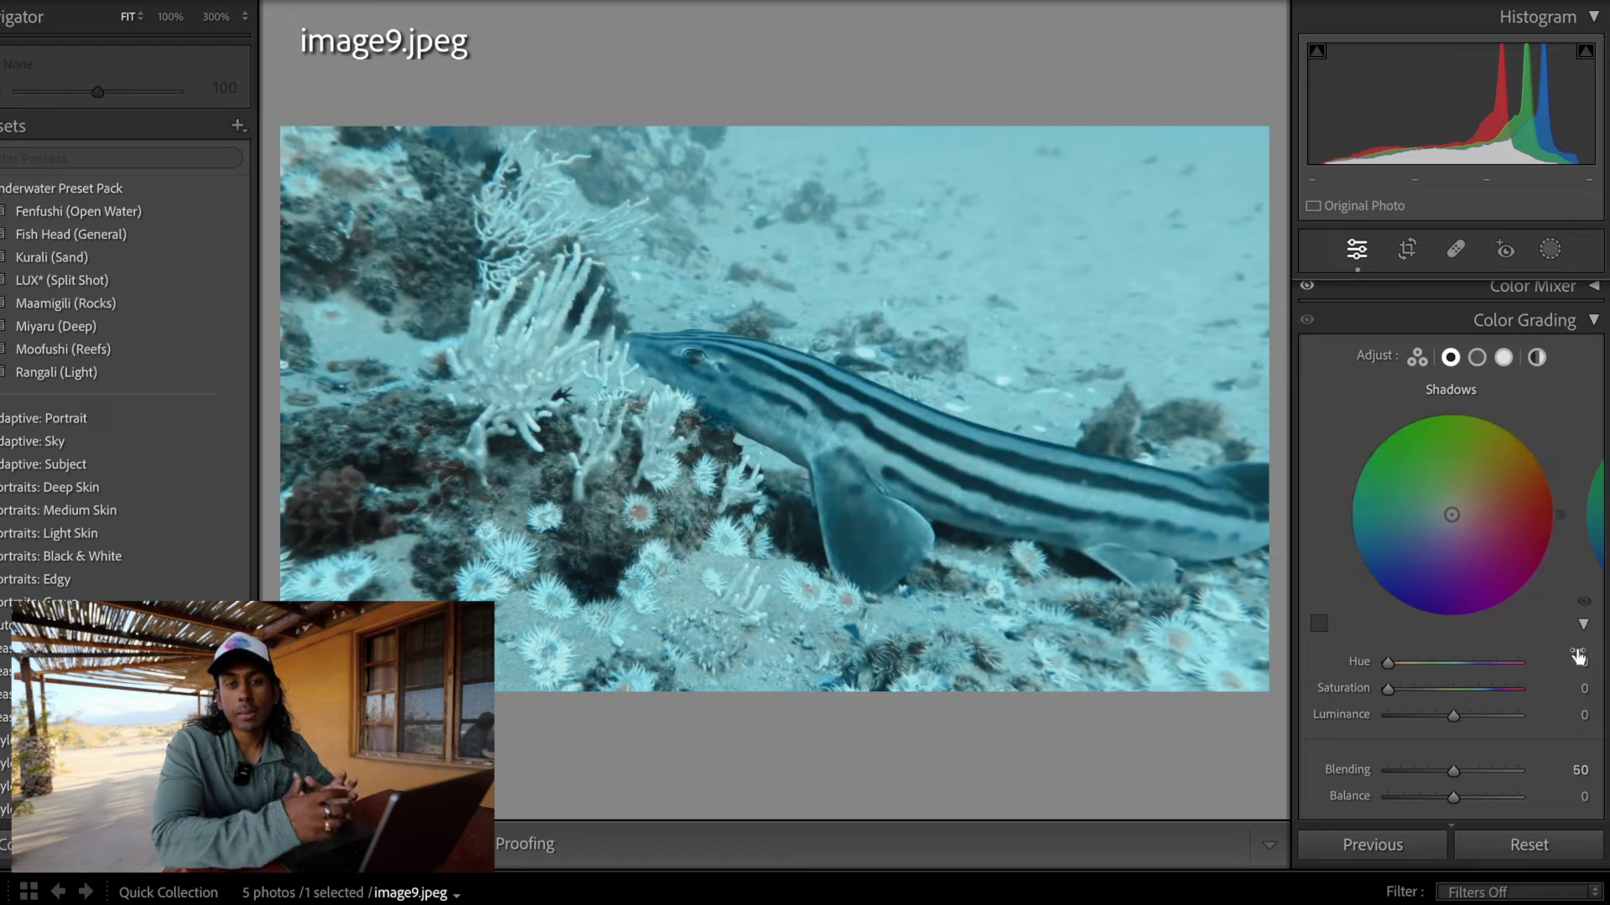
click(1585, 687)
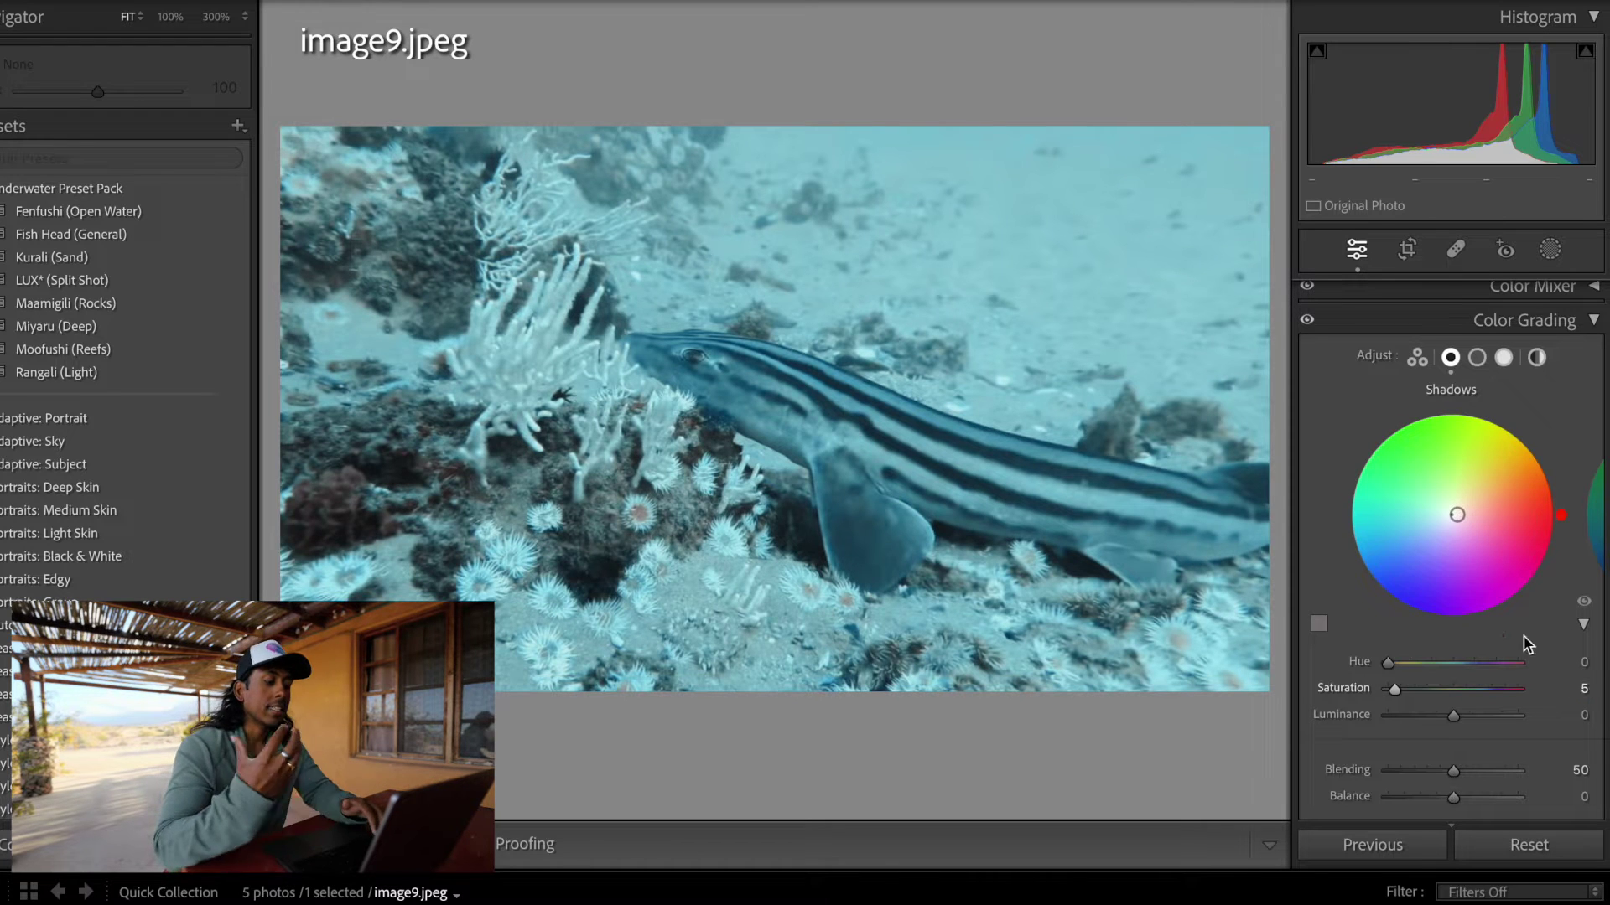
drag(1388, 663, 1570, 671)
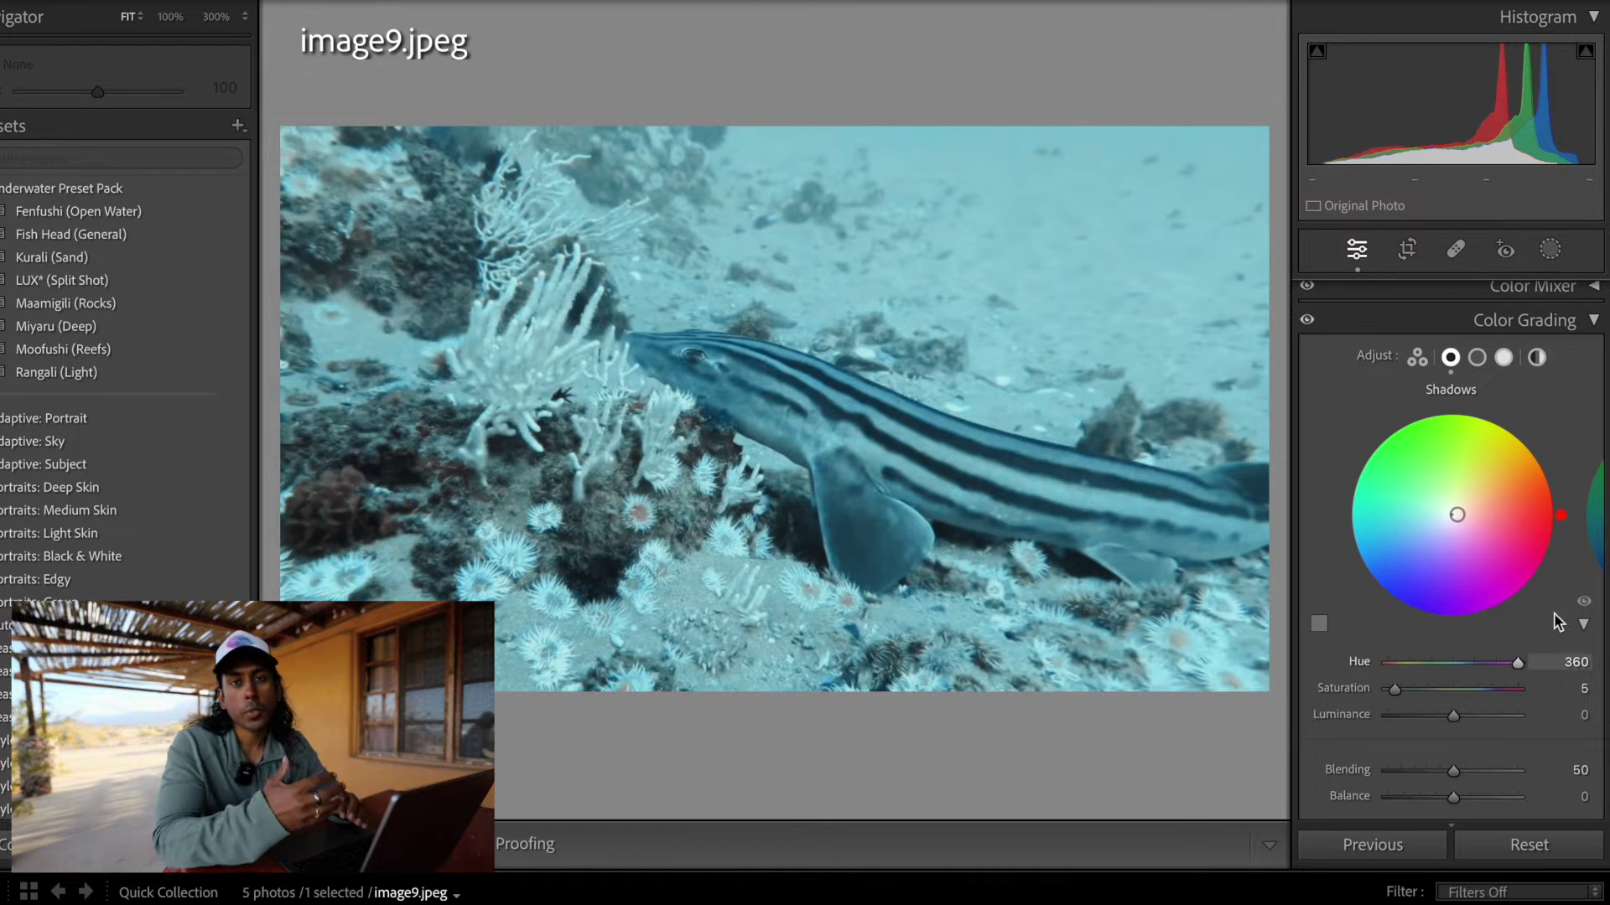
Set the midtones' color grading saturation to 5 and open the highlights' saturation value for editing.
click(1477, 358)
click(1581, 691)
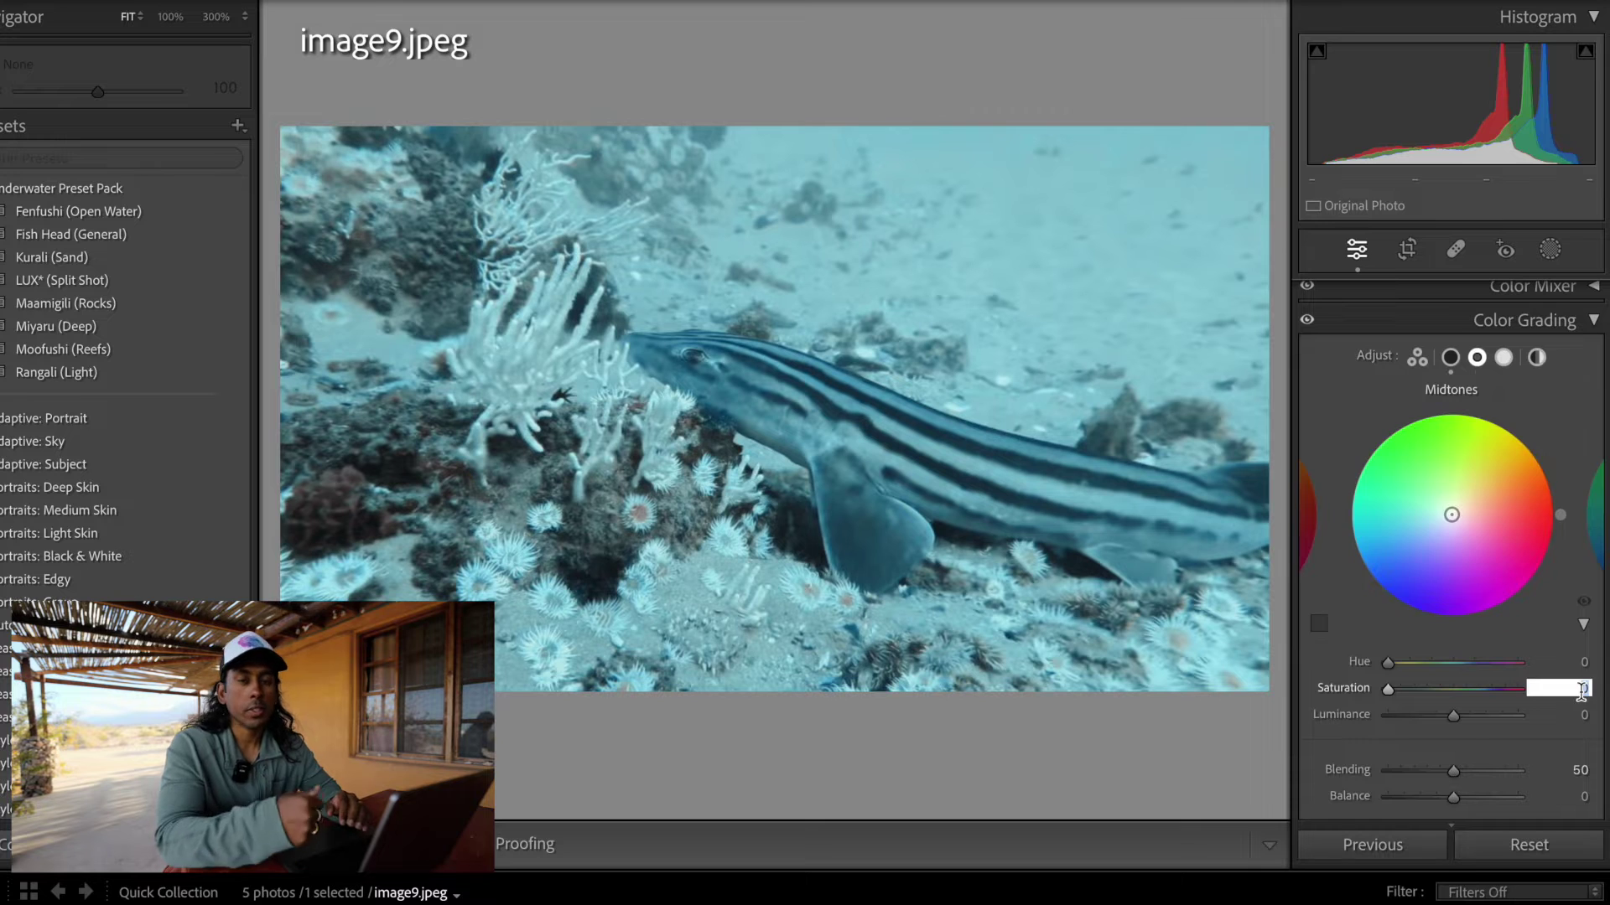
text(5)
key(Return)
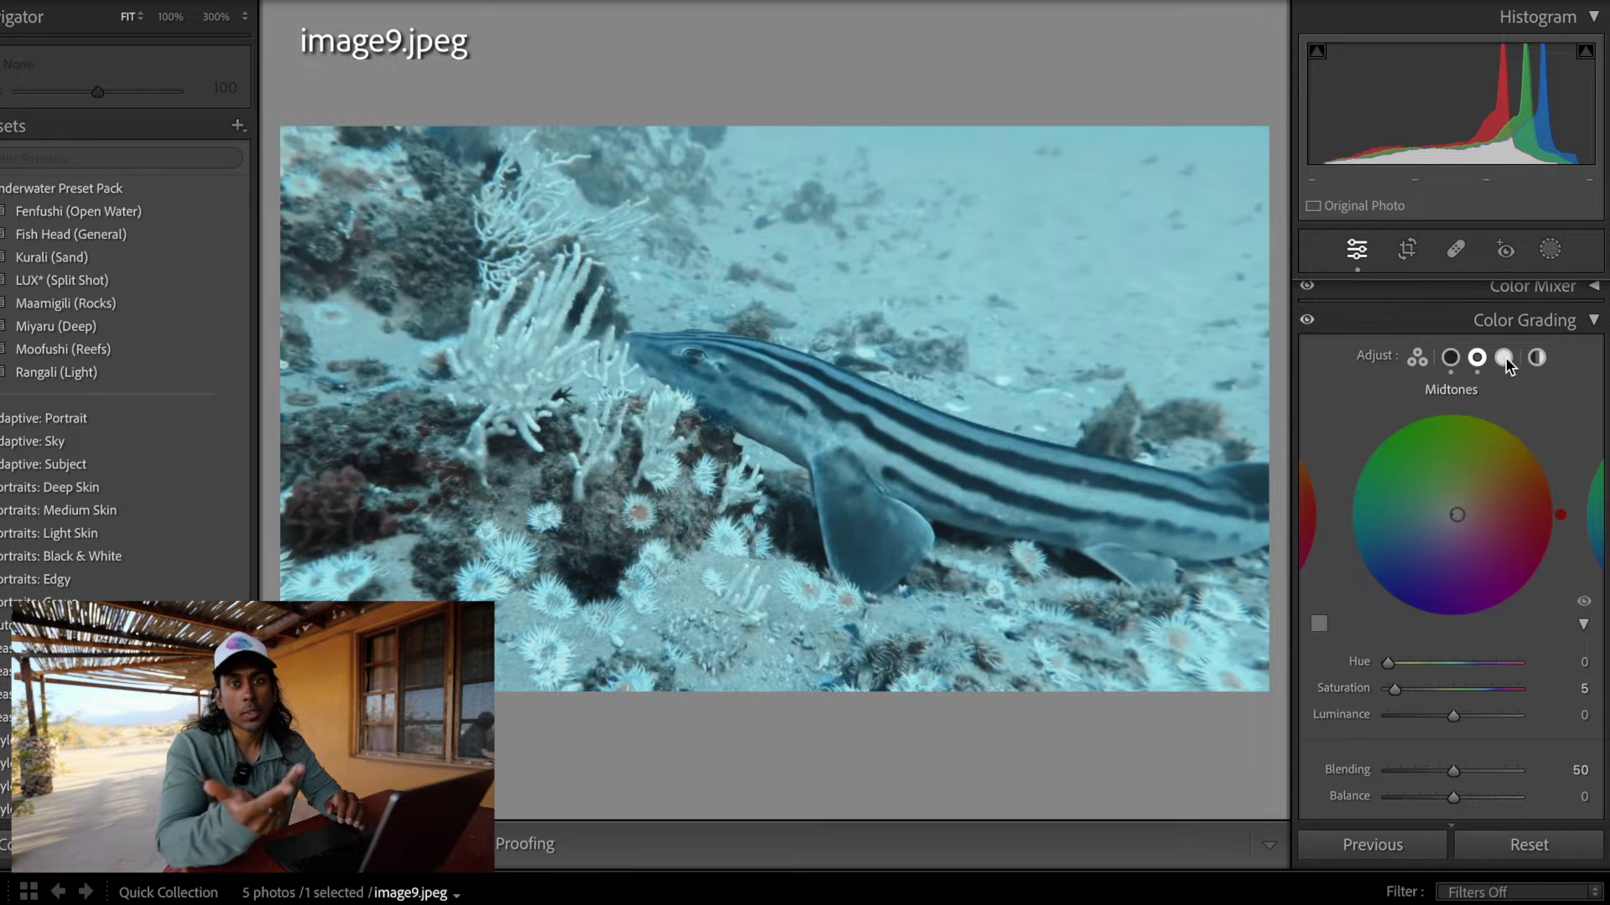
click(1504, 358)
click(1582, 692)
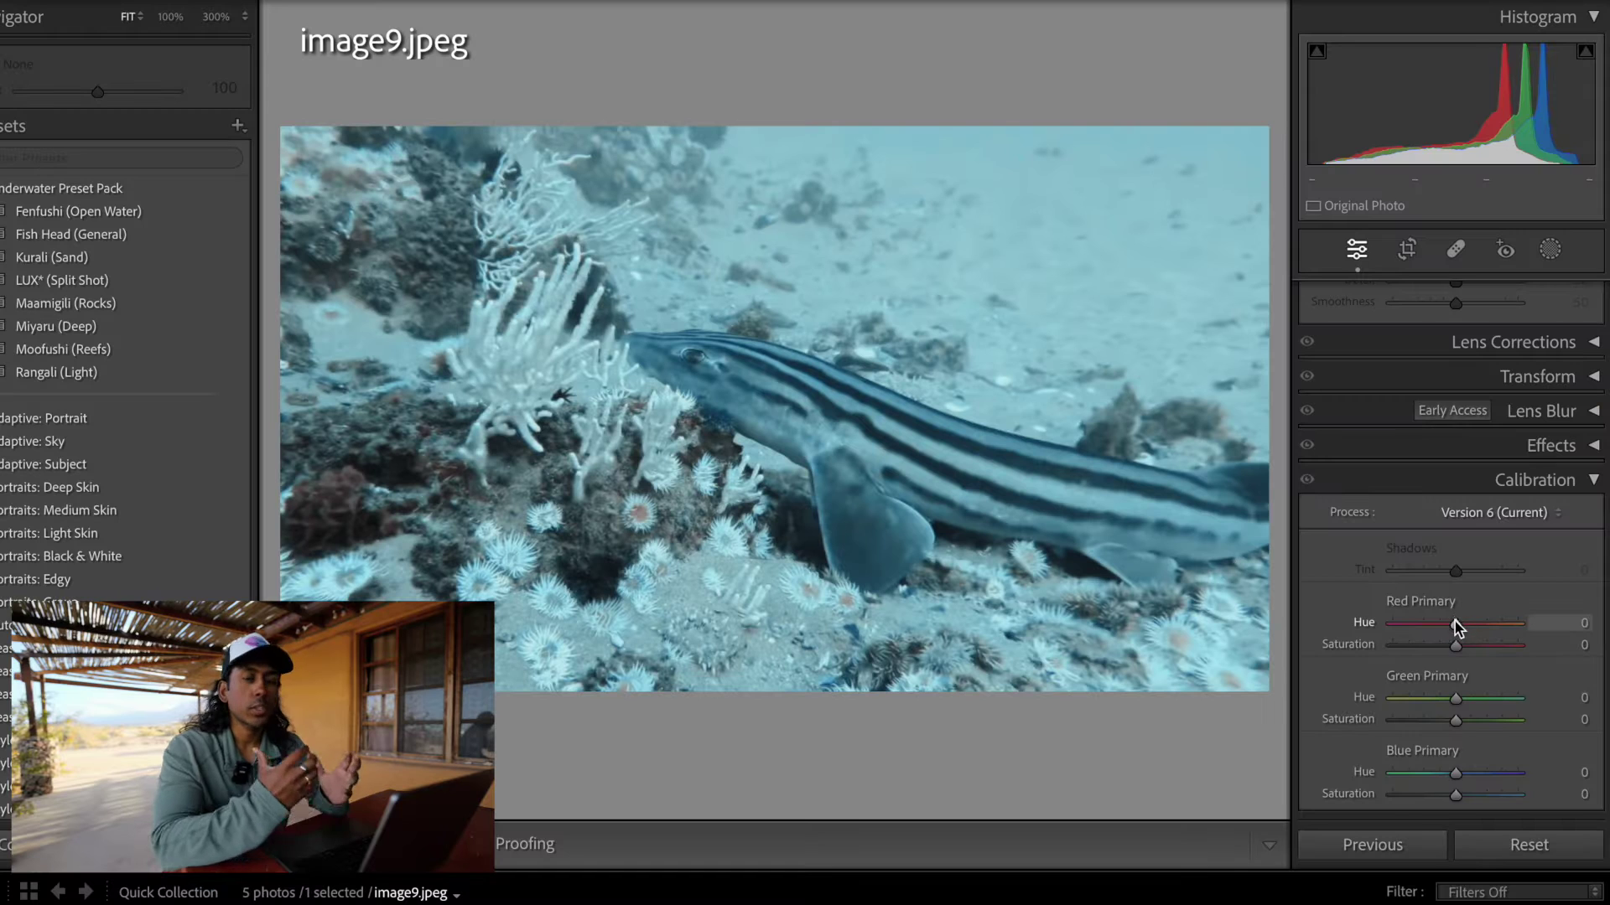
In Calibration, set the red primary hue to −6 and adjust the green and blue primaries.
drag(1457, 622, 1451, 627)
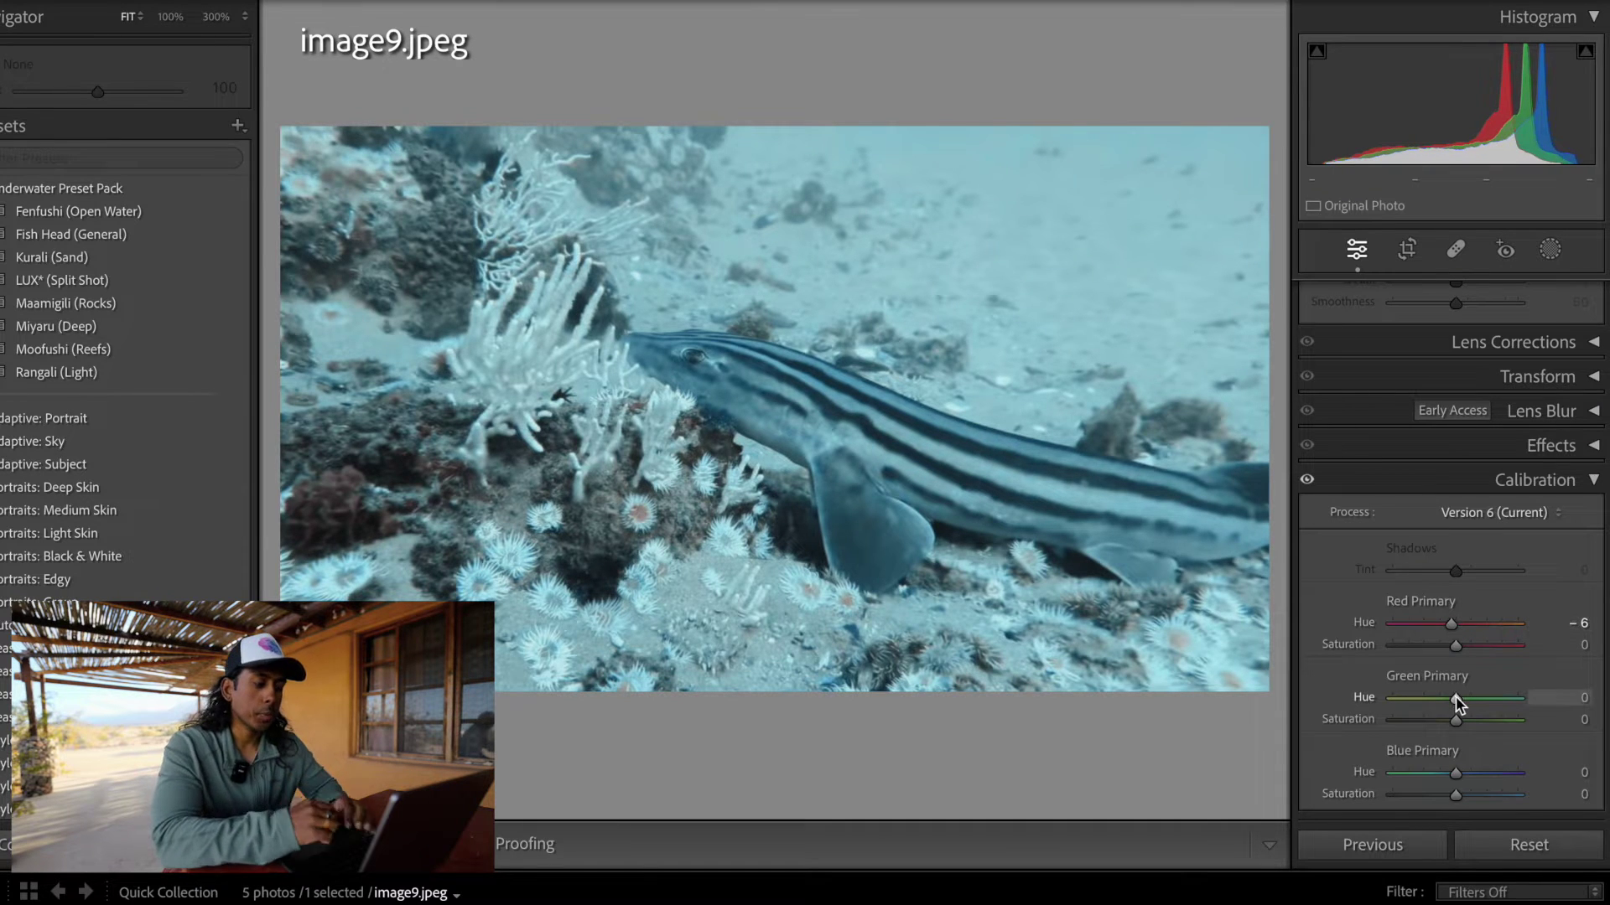
mouse_move(1460, 703)
mouse_down()
mouse_move(1477, 695)
mouse_move(1451, 698)
mouse_up()
drag(1456, 772, 1441, 796)
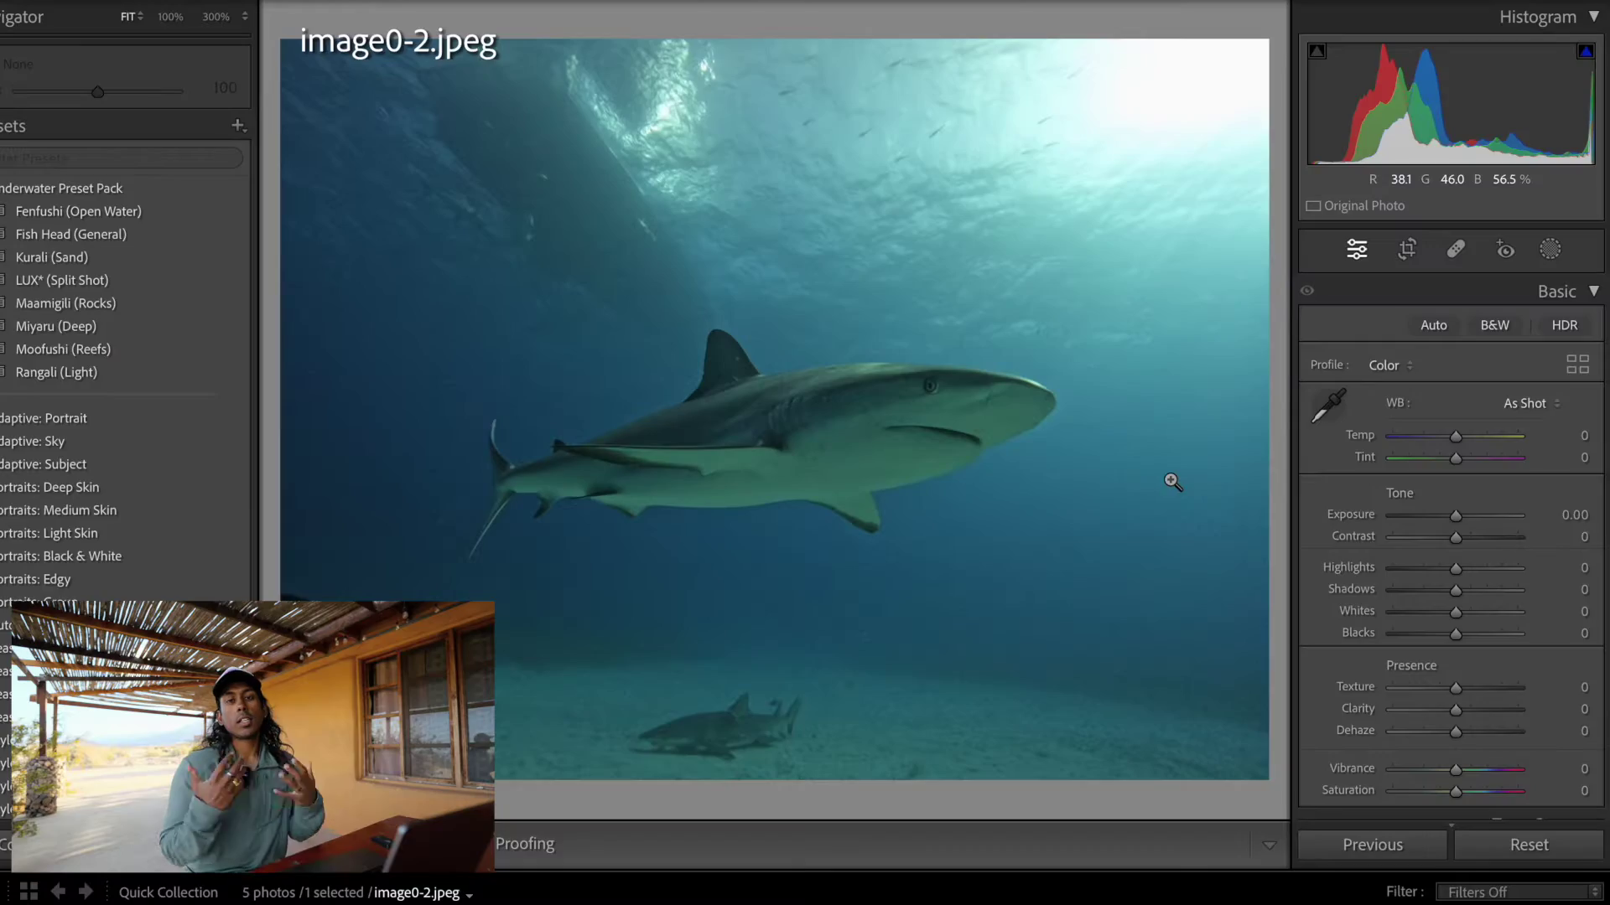
Crop image0-2.jpeg tighter around the large shark, keeping the original aspect ratio.
click(1409, 252)
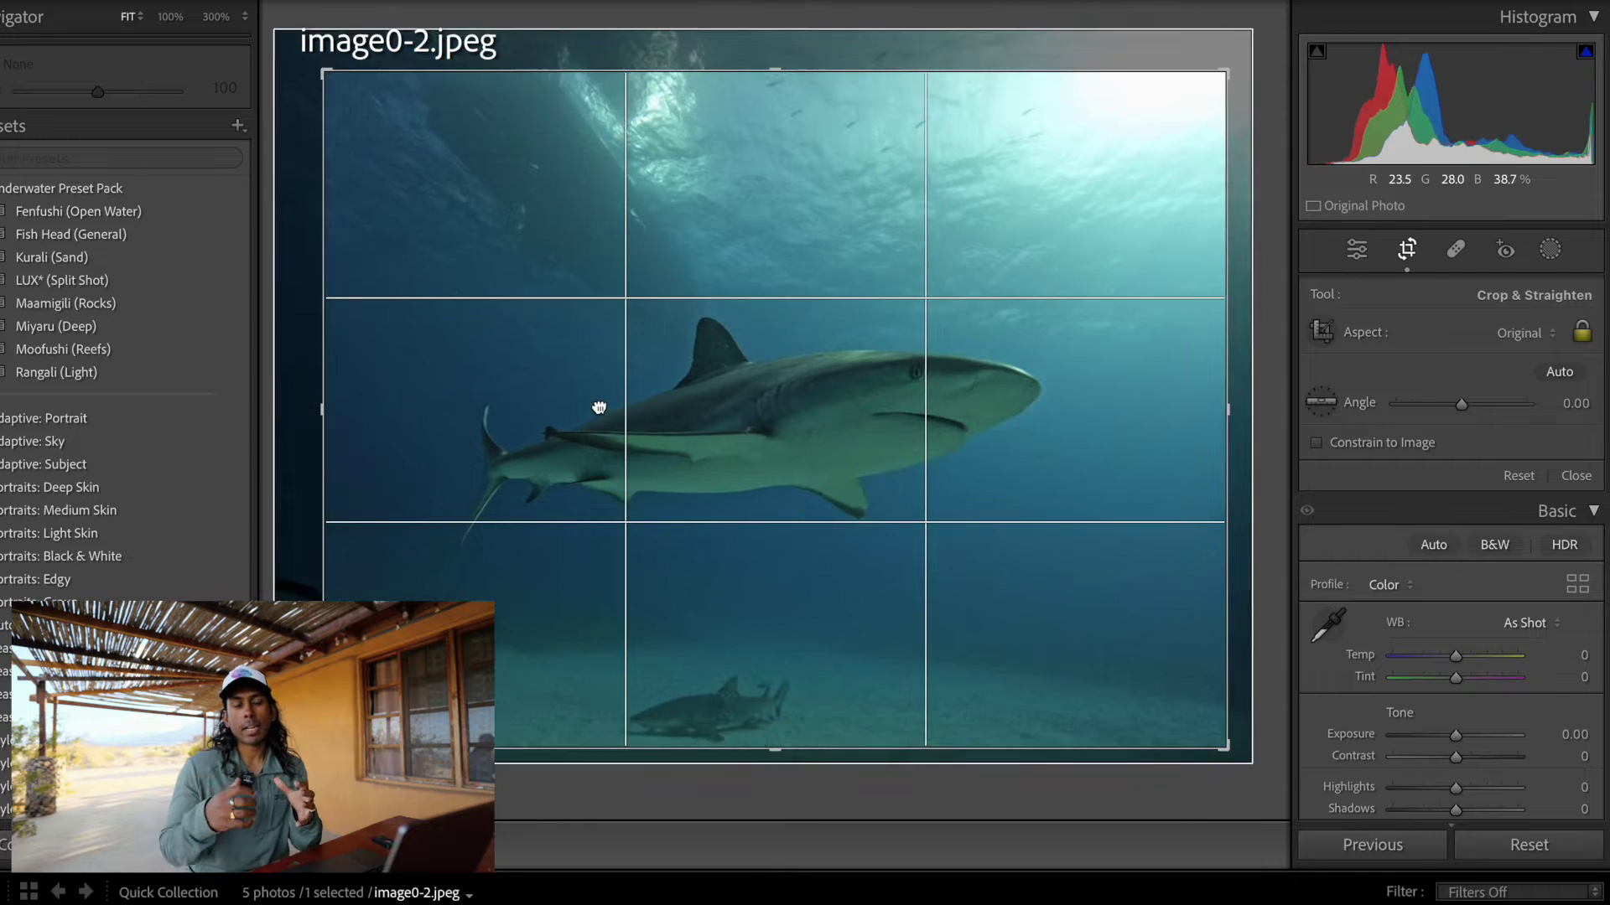
drag(1226, 409, 1064, 435)
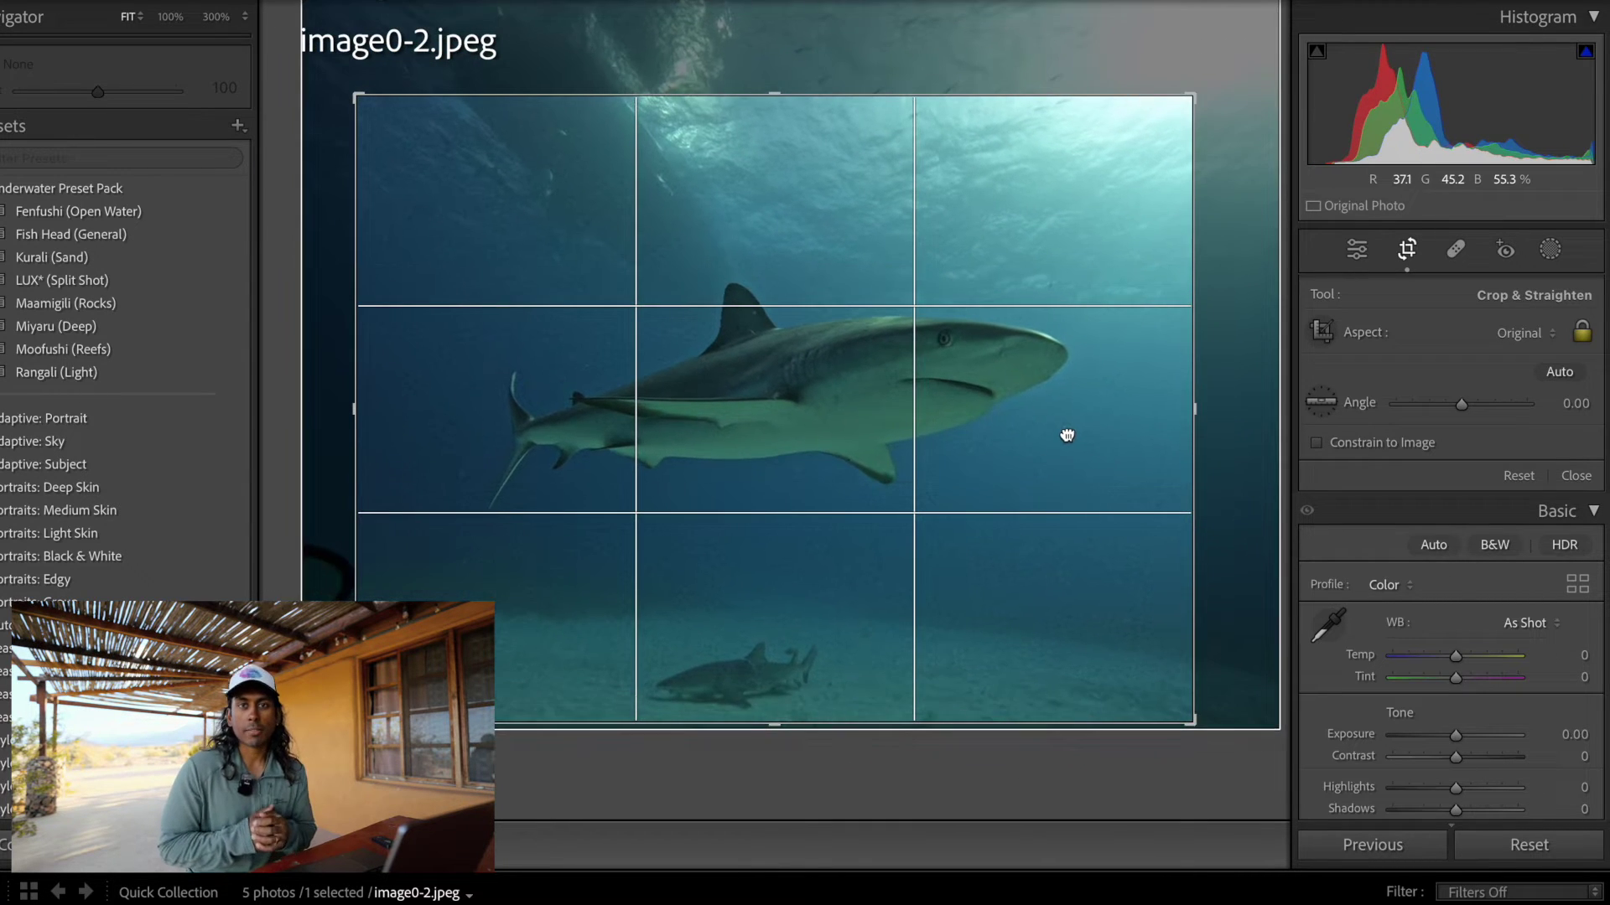
key(Return)
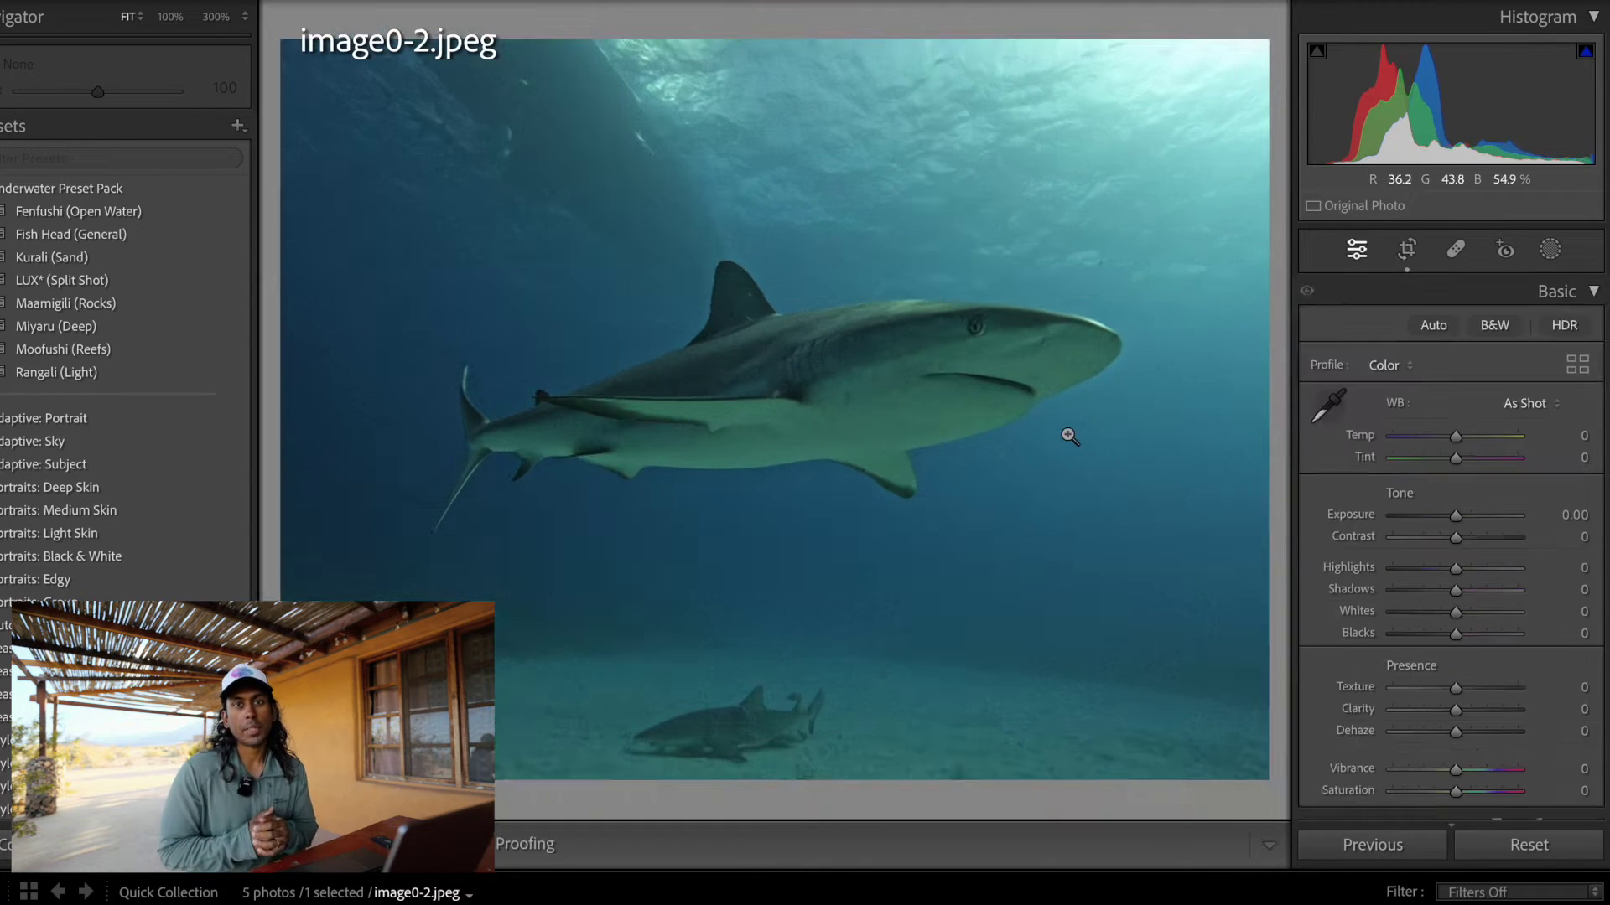
Set exposure to +0.25, contrast to +12 and shadows to −26, and lower the tone curve's shadow point to output 63 at input 69.
click(1458, 514)
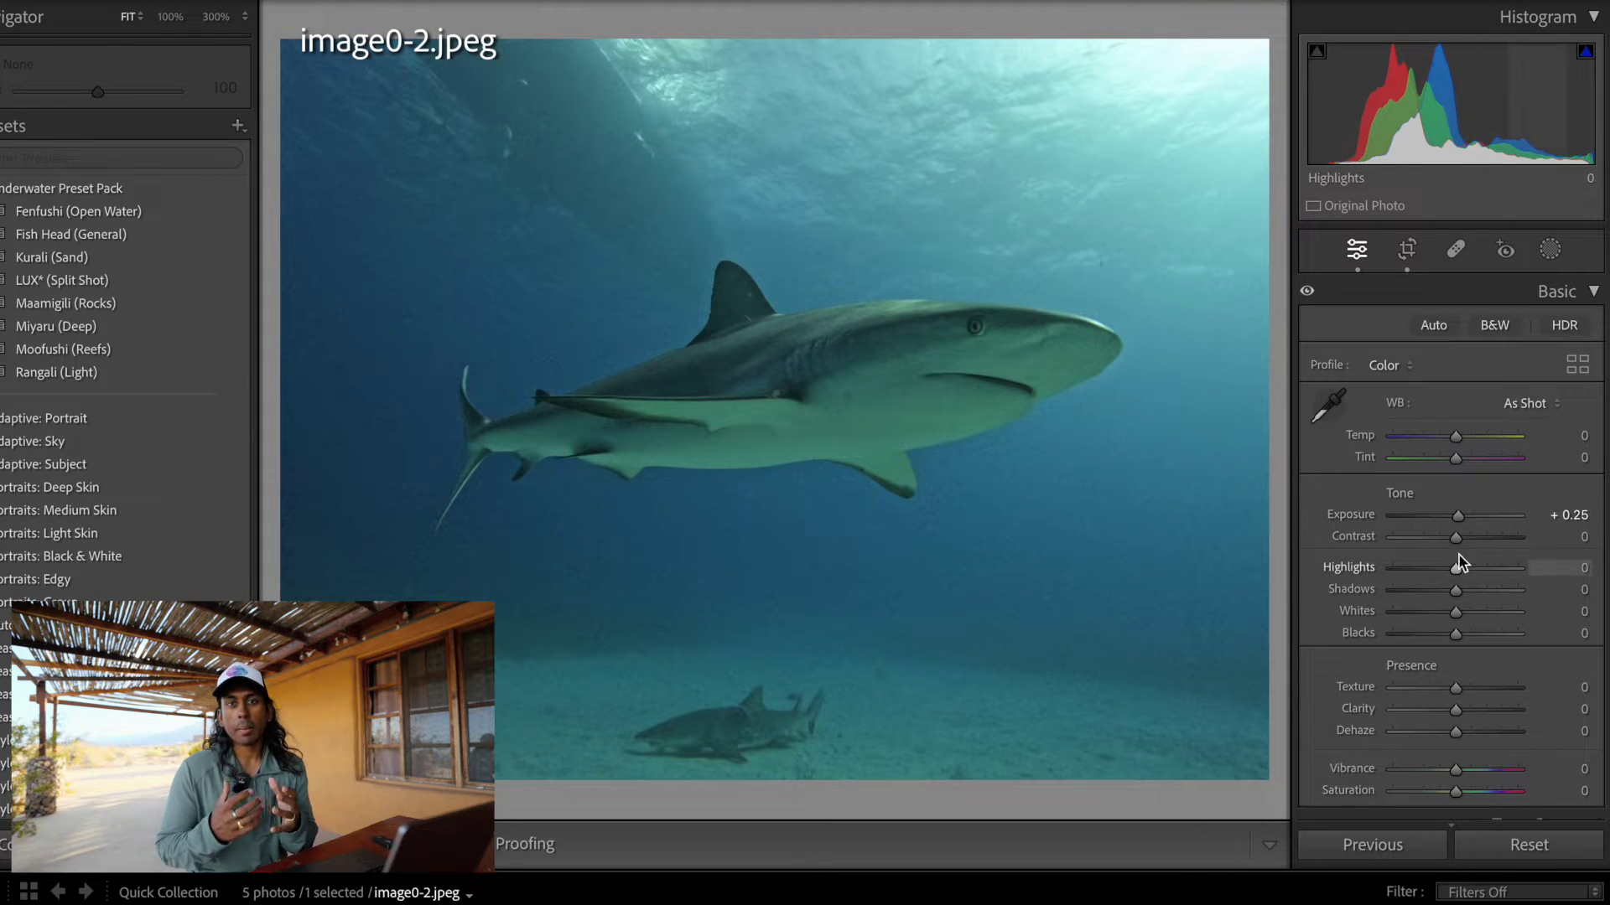
click(1462, 537)
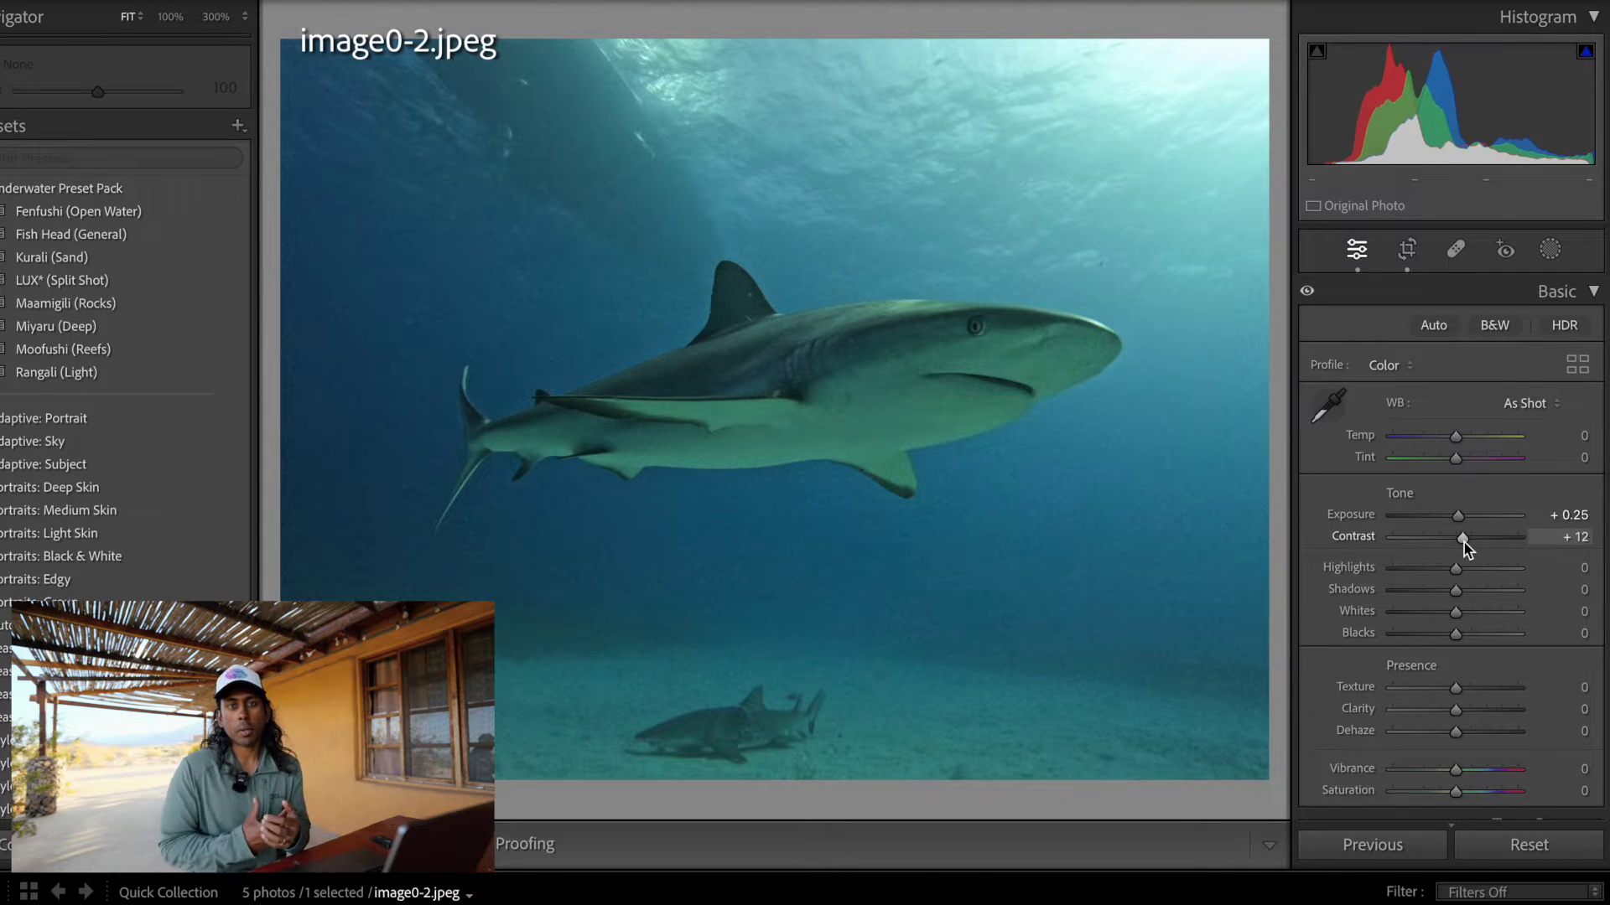
mouse_move(1458, 592)
mouse_down()
mouse_move(1420, 591)
mouse_move(1442, 595)
mouse_up()
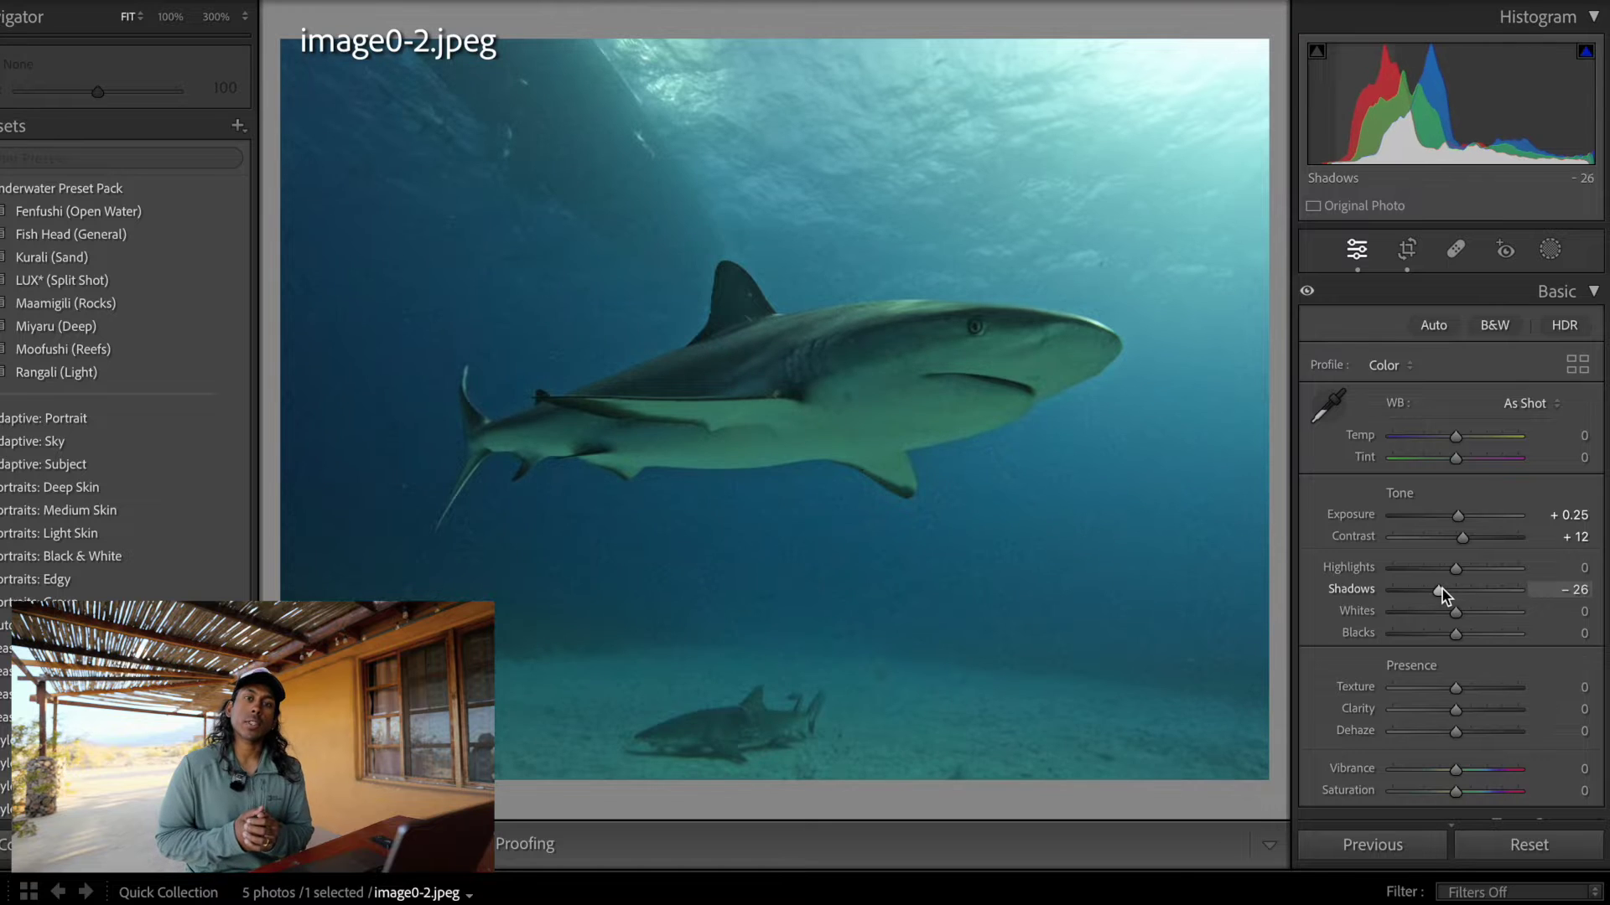
scroll(1470, 783, down, 5)
drag(1395, 653, 1398, 662)
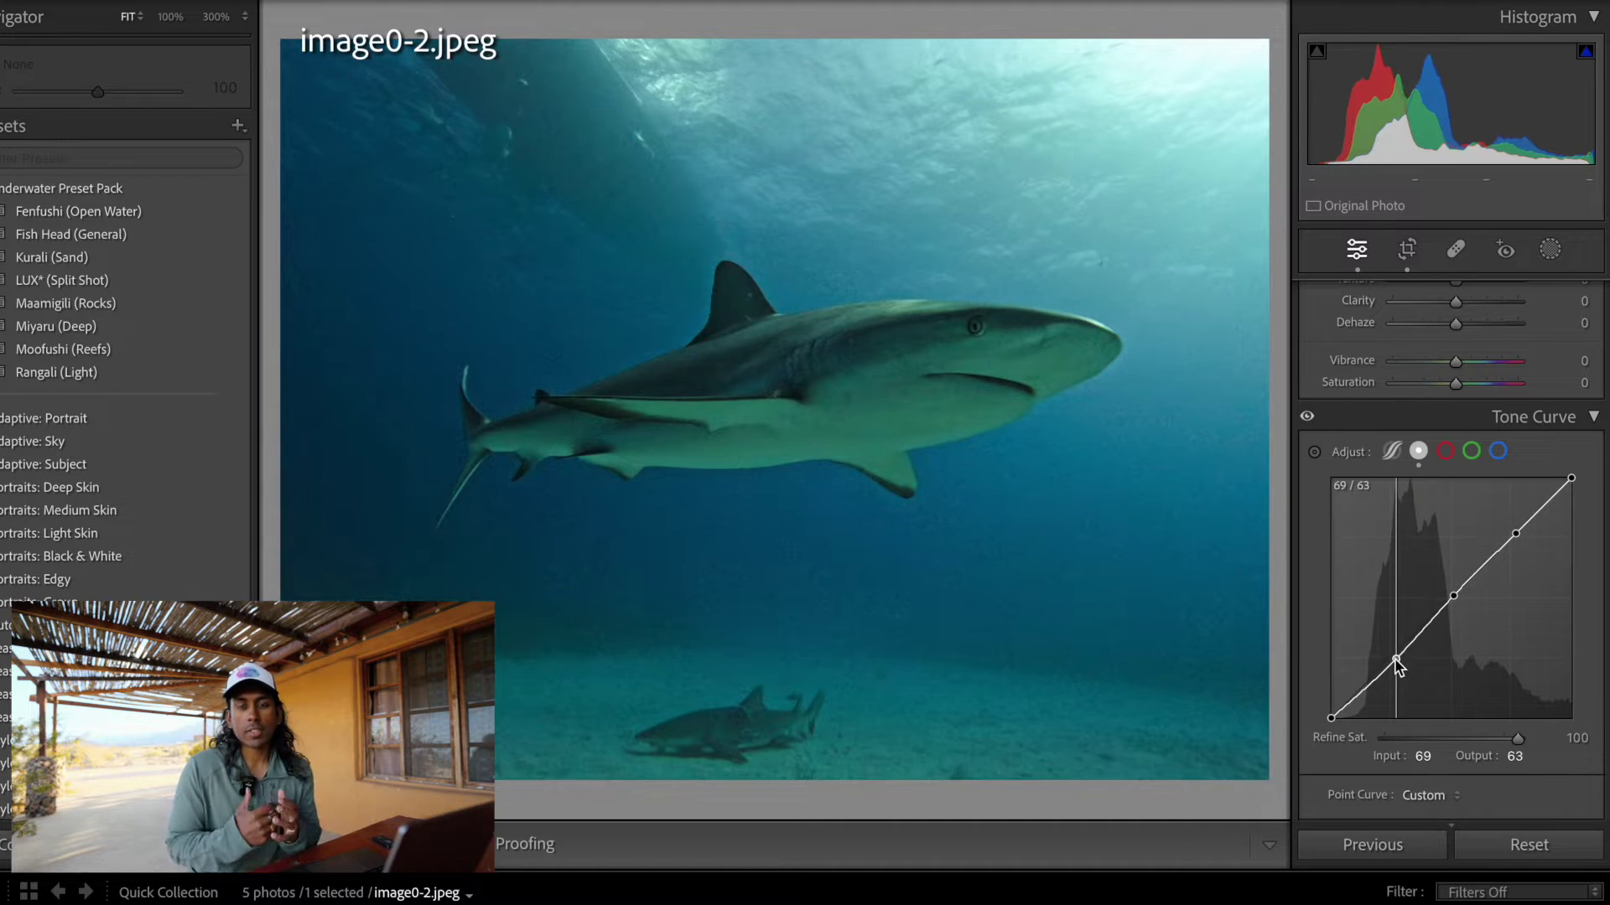
In the Color Mixer, set aqua hue to +20, blue hue to +4, aqua saturation to −74 and blue saturation to −2.
scroll(1478, 575, down, 5)
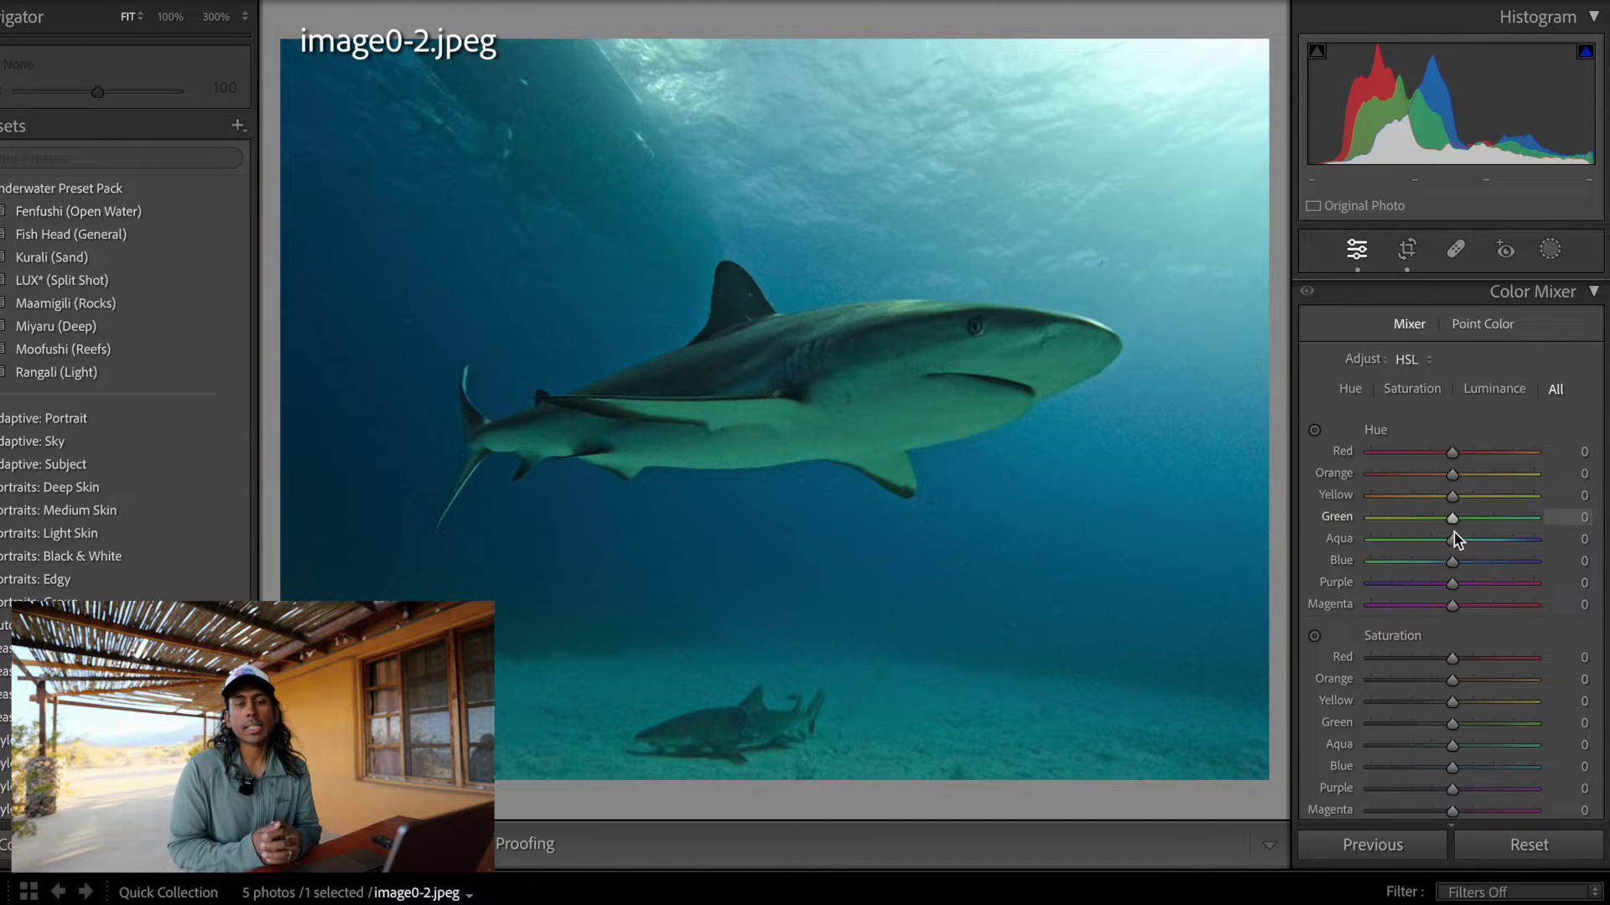
mouse_move(1455, 539)
mouse_down()
mouse_move(1469, 539)
mouse_move(1450, 563)
mouse_up()
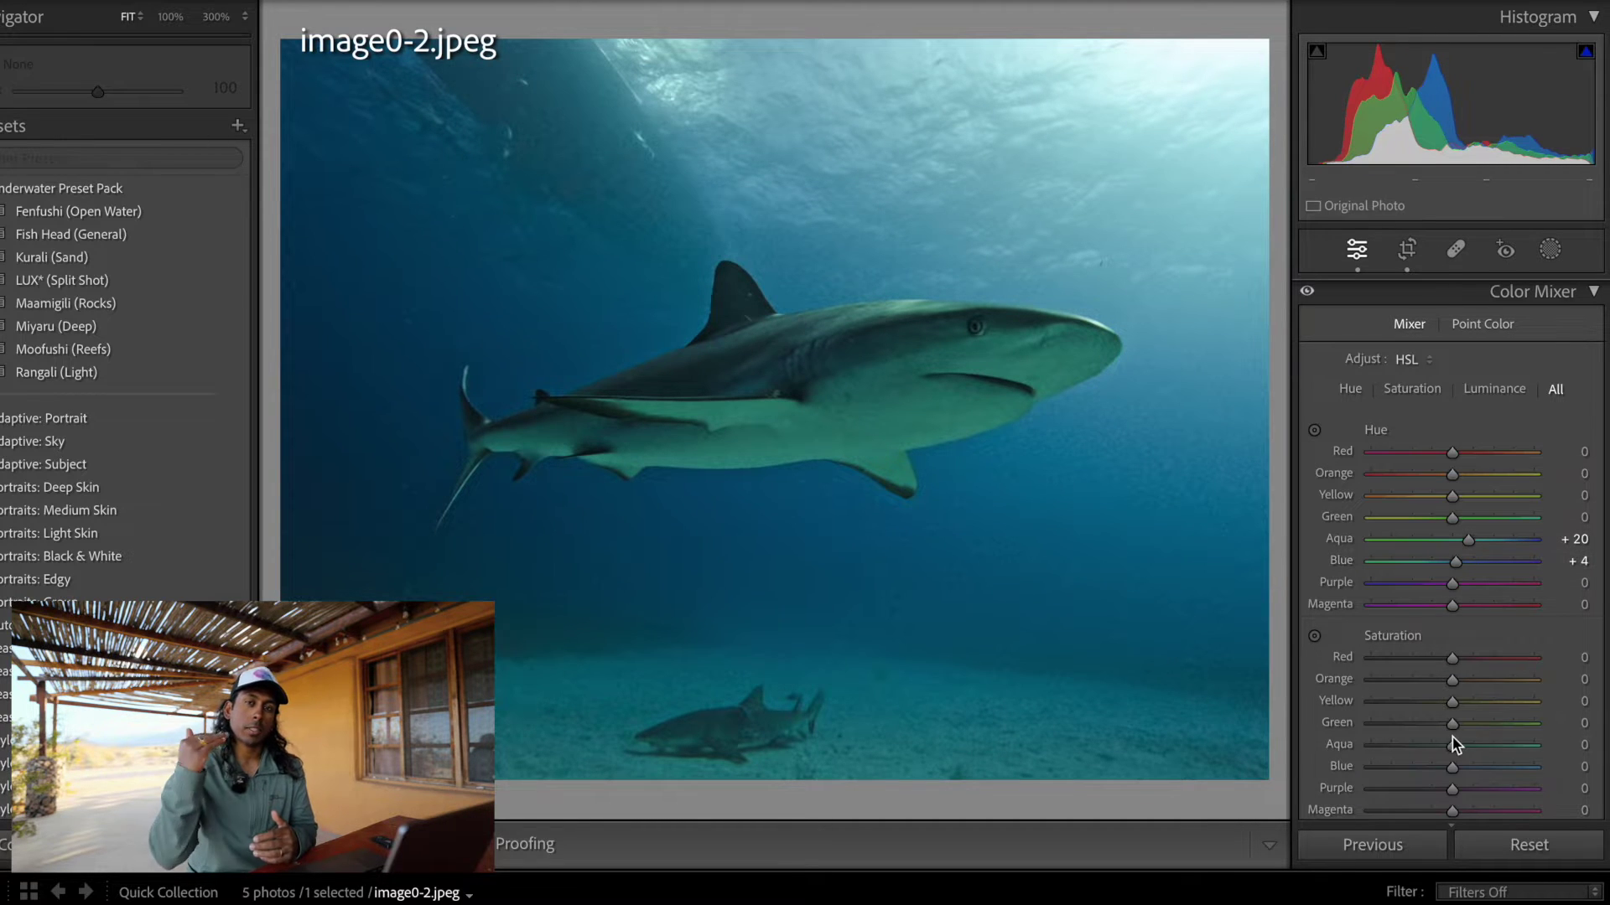
mouse_move(1455, 744)
mouse_down()
mouse_move(1391, 744)
mouse_move(1449, 770)
mouse_up()
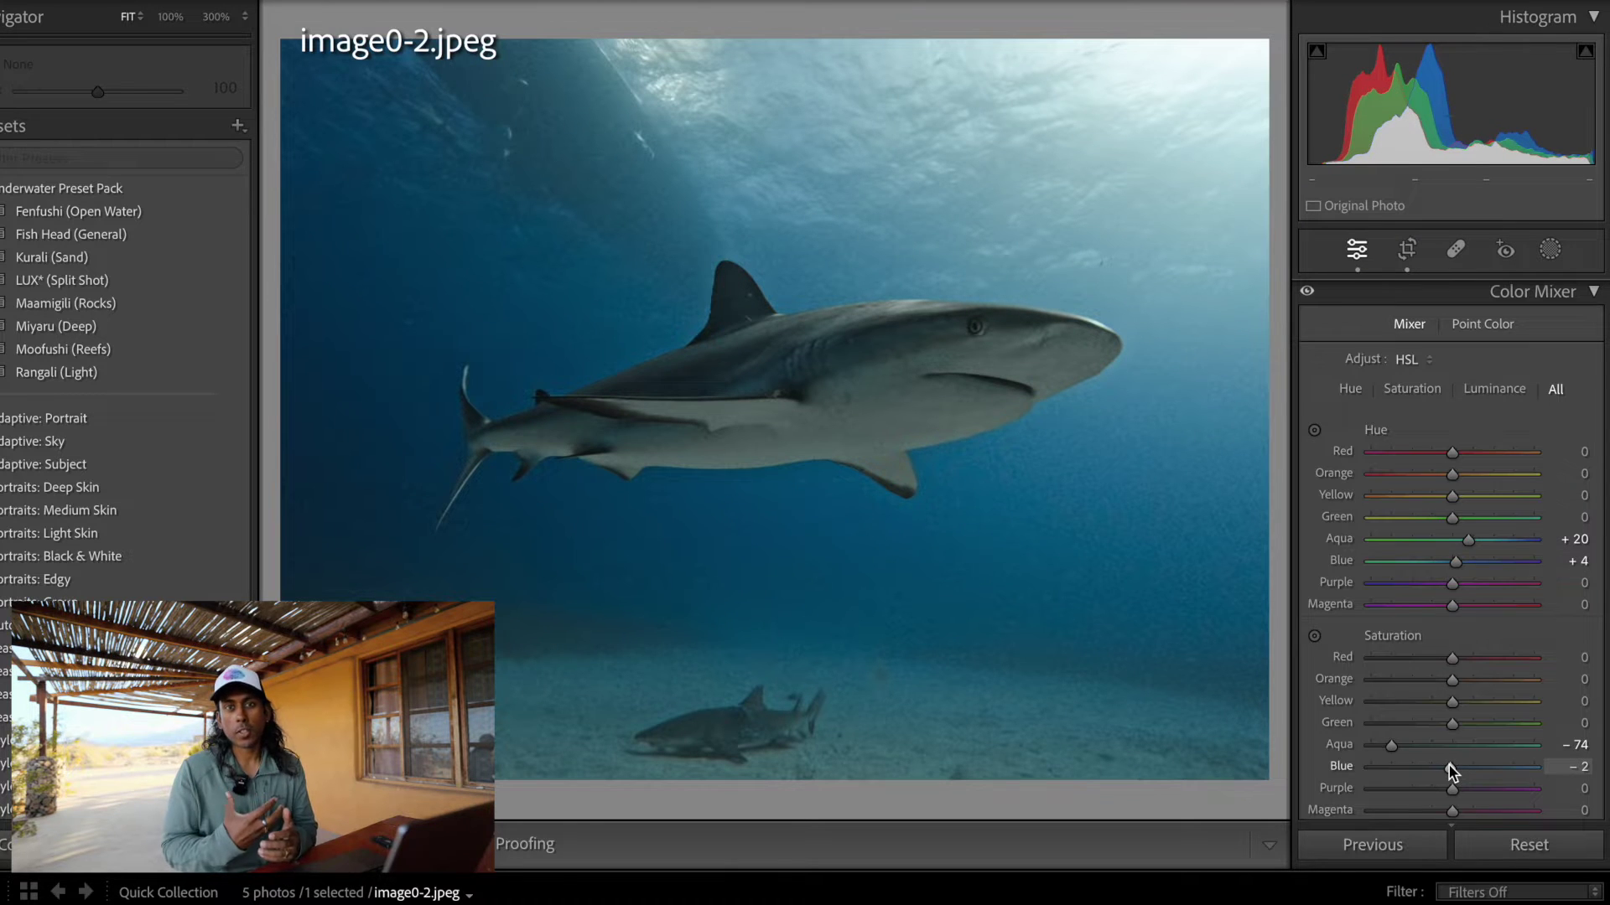
Raise the aqua luminance to +100 and lower the blue luminance slightly.
scroll(1455, 547, down, 3)
scroll(1459, 513, down, 1)
drag(1455, 696, 1539, 689)
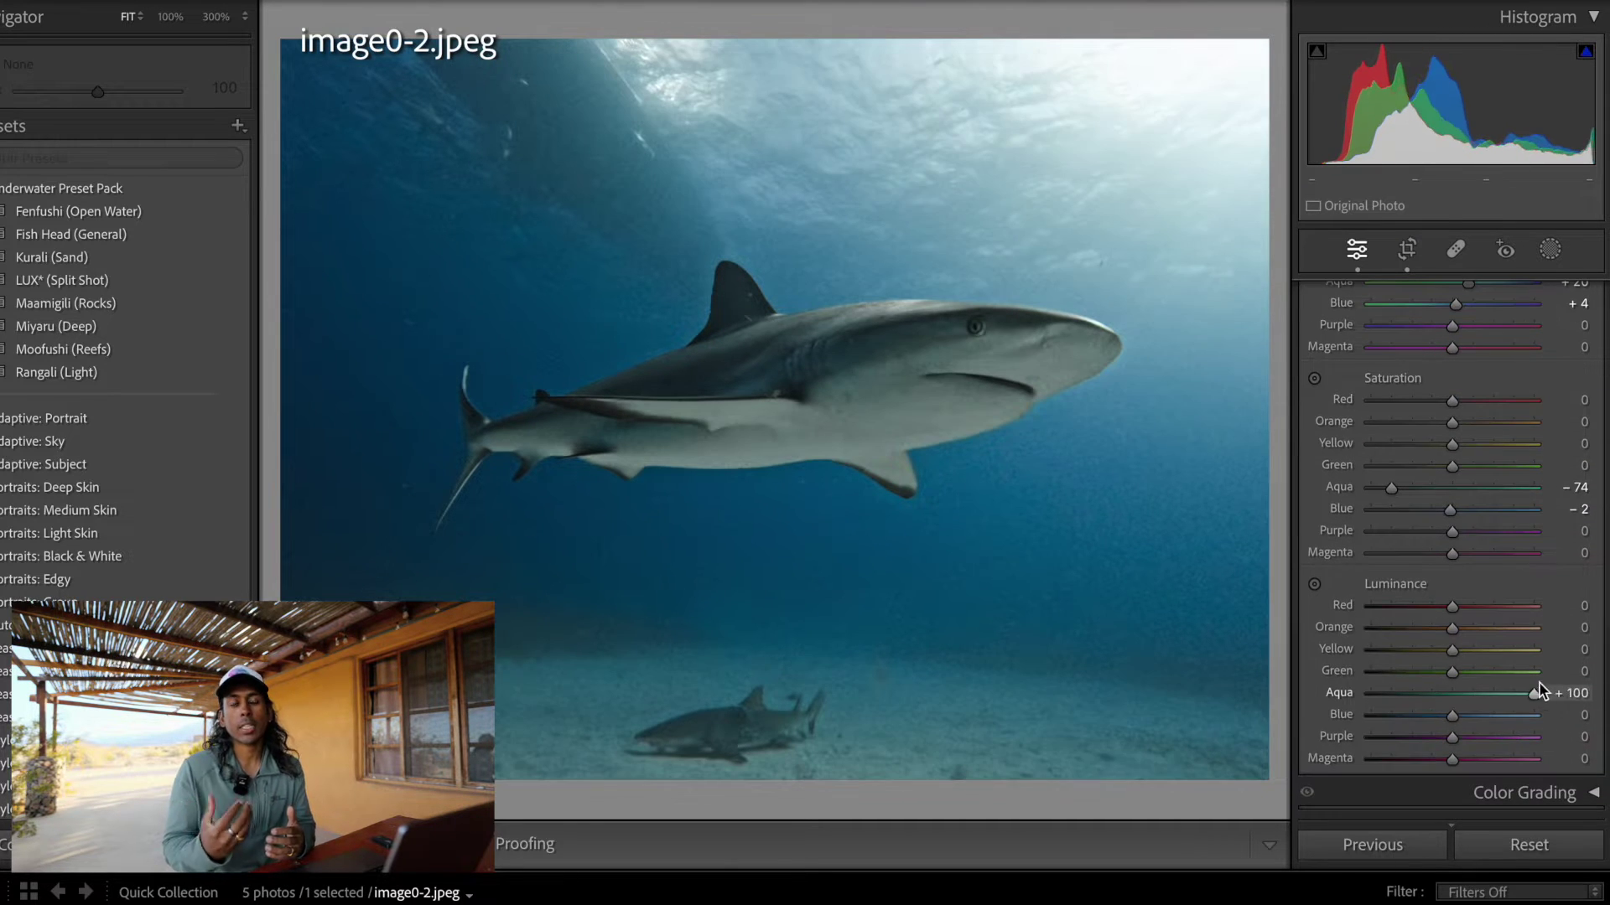
drag(1449, 722, 1442, 718)
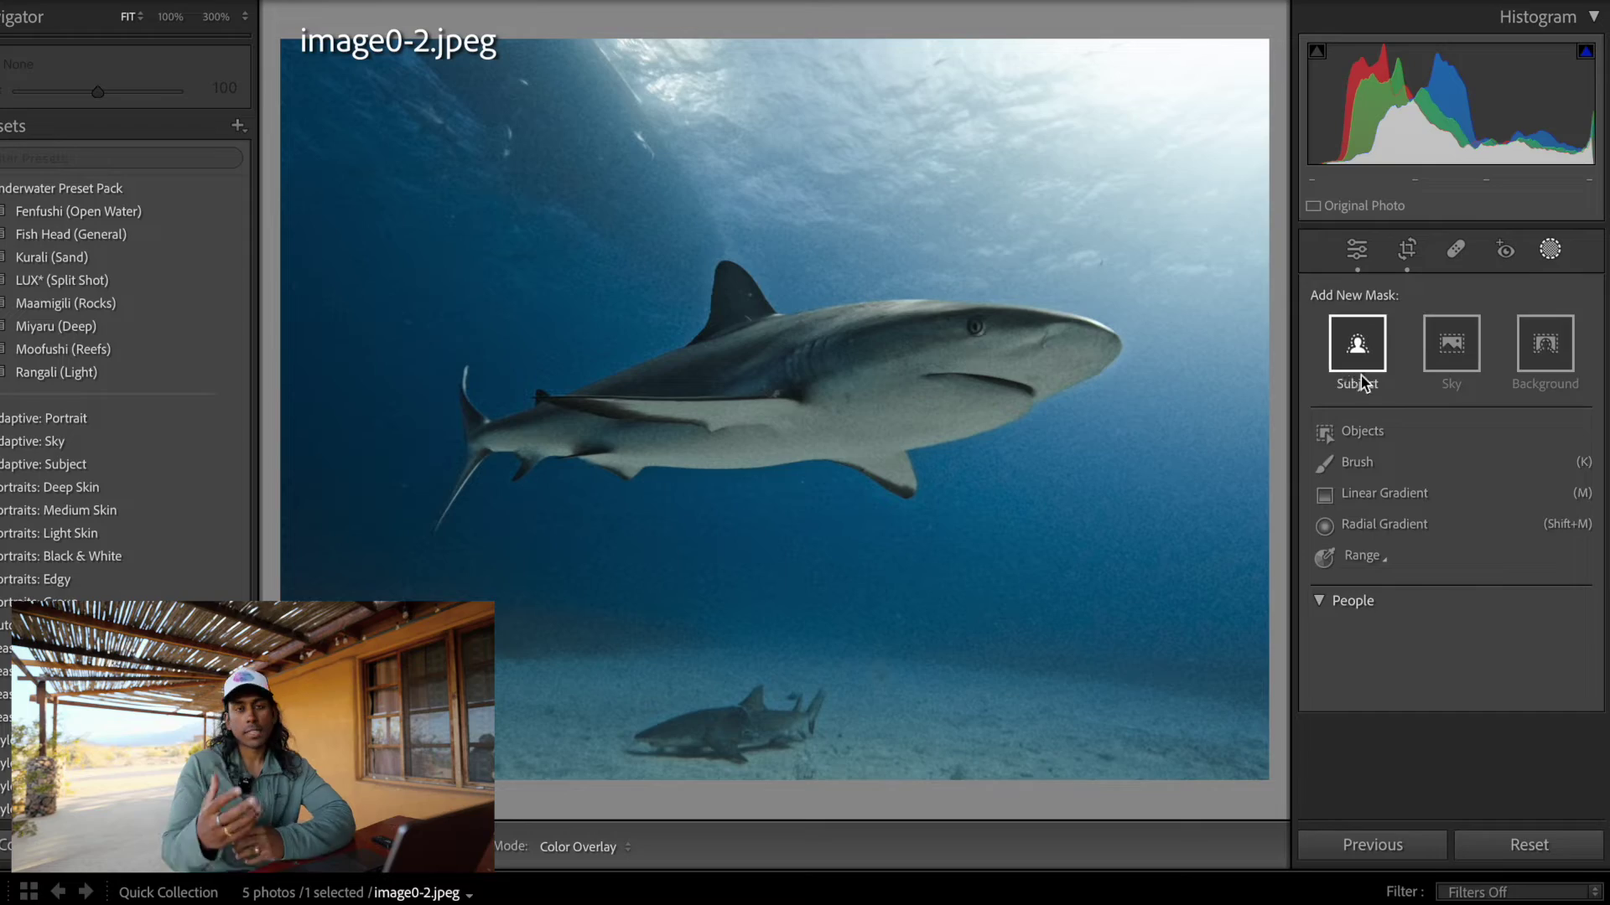
Mask the large shark as the subject, set its clarity to 22 and texture to 4, and raise its whites.
click(1342, 360)
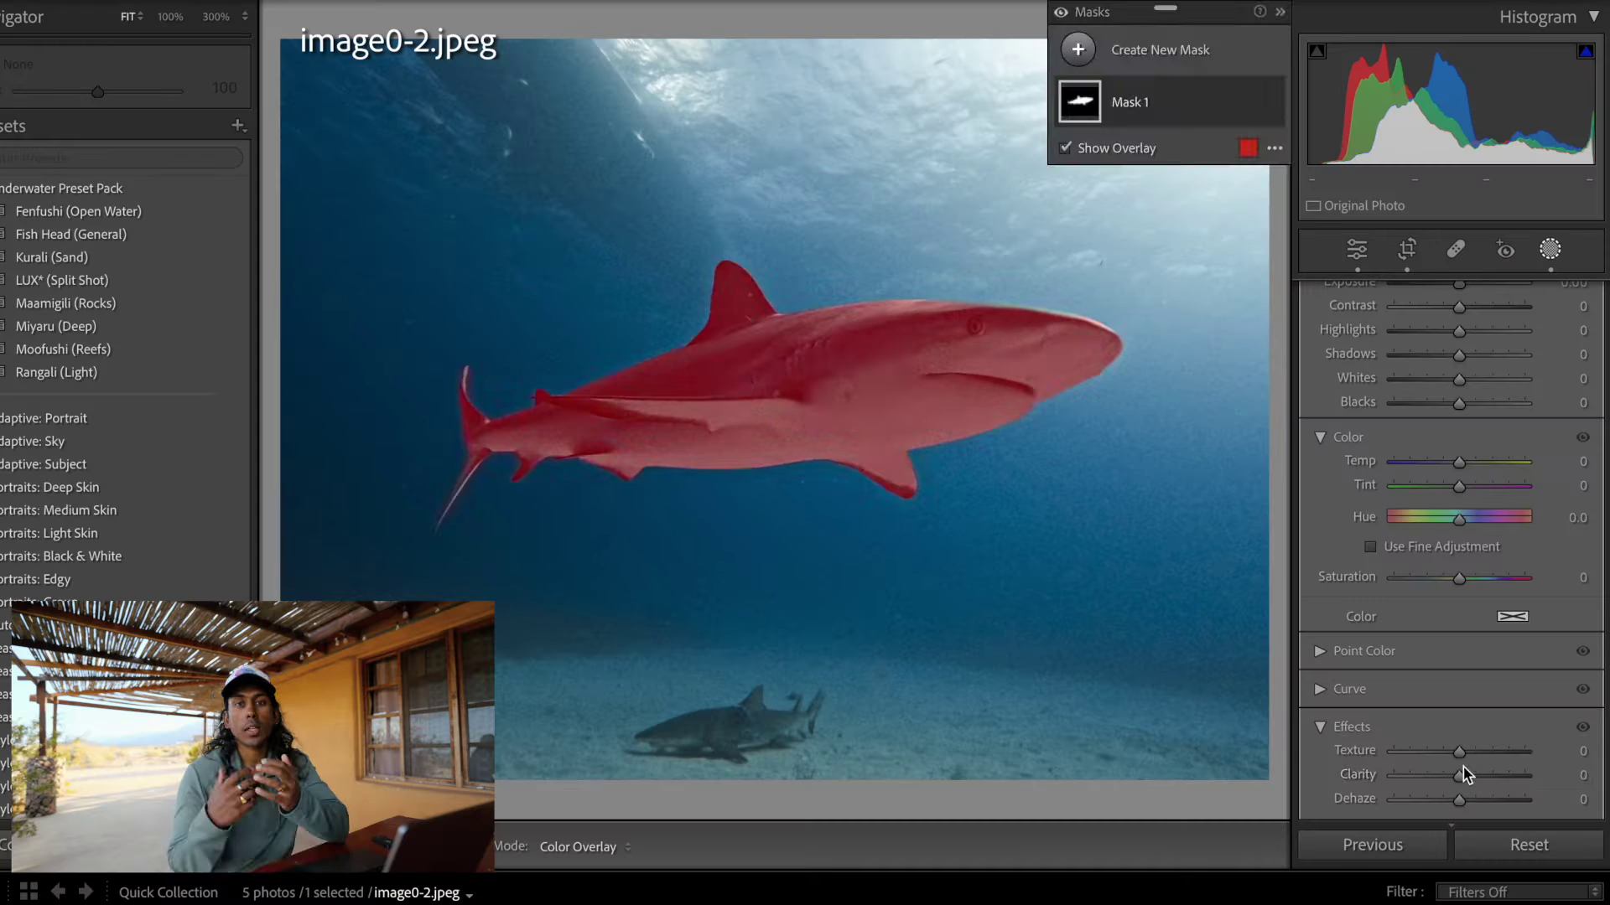
drag(1459, 777, 1466, 757)
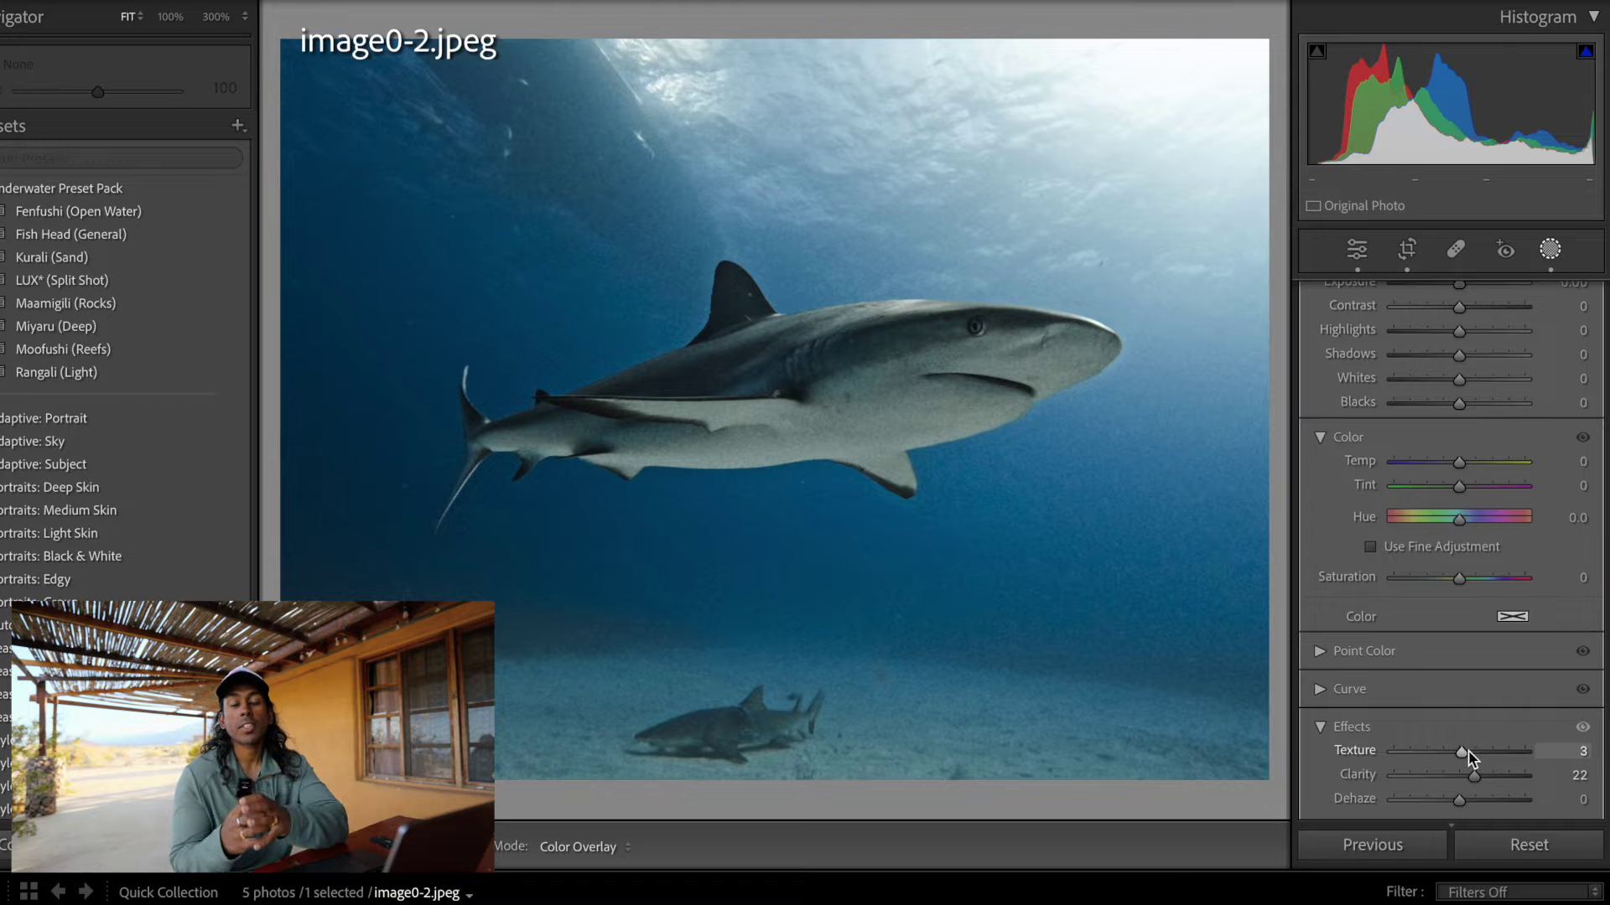
drag(1468, 758, 1468, 758)
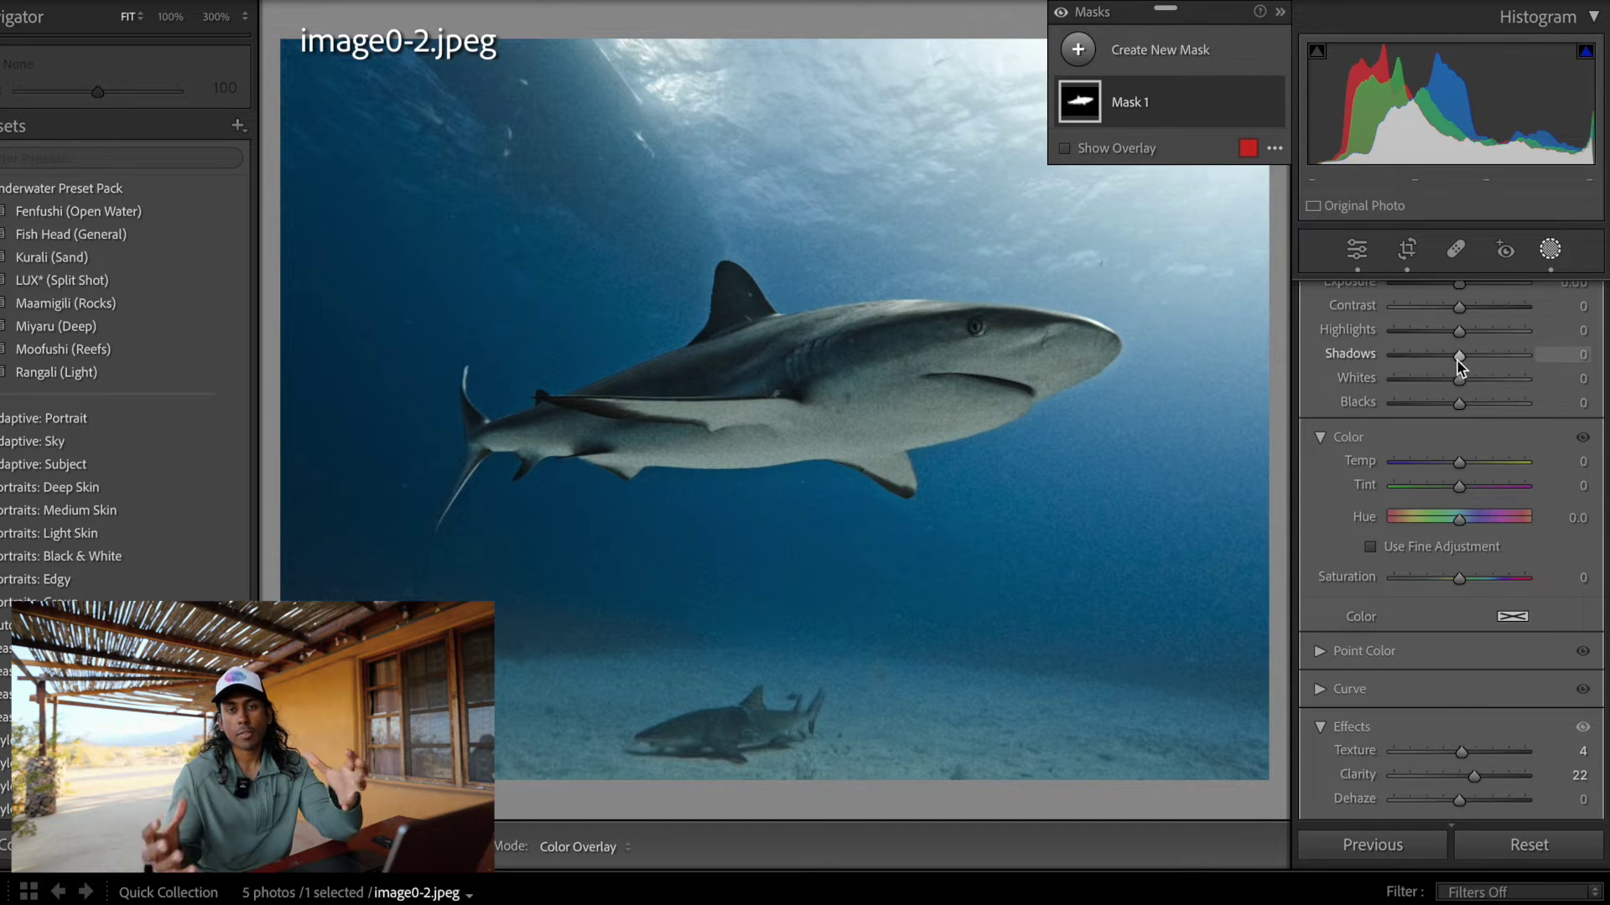
mouse_move(1460, 378)
mouse_down()
mouse_move(1487, 374)
mouse_move(1474, 384)
mouse_up()
Add a linear gradient mask from below the shark up towards the water surface and set its shadows to −70.
scroll(1473, 384, up, 3)
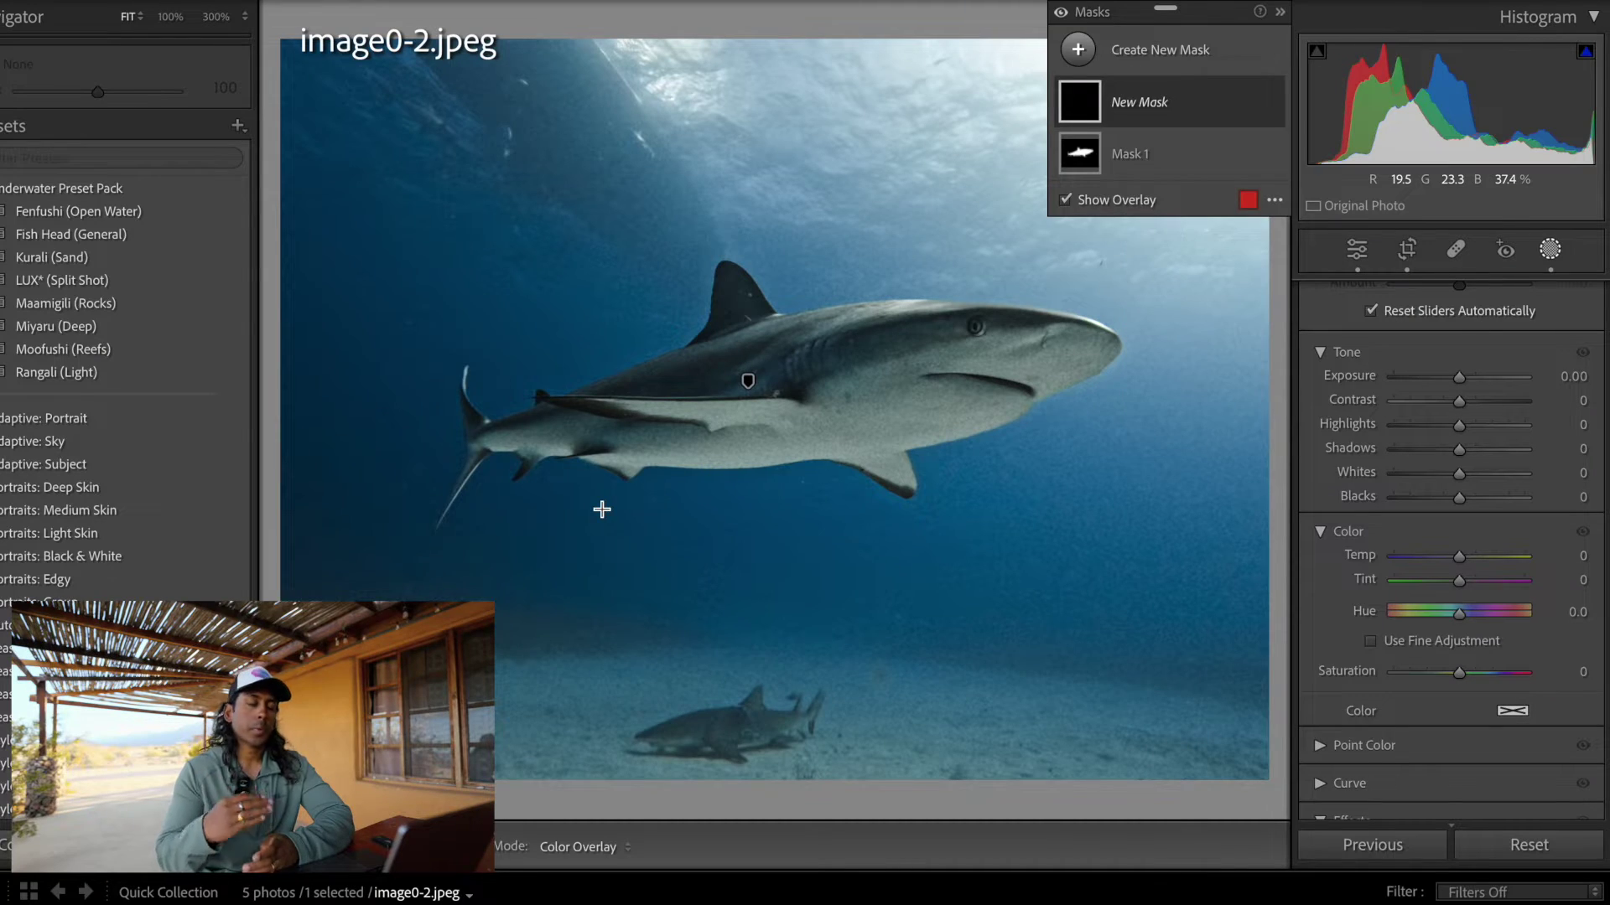
drag(600, 507, 683, 100)
drag(1443, 451, 1408, 453)
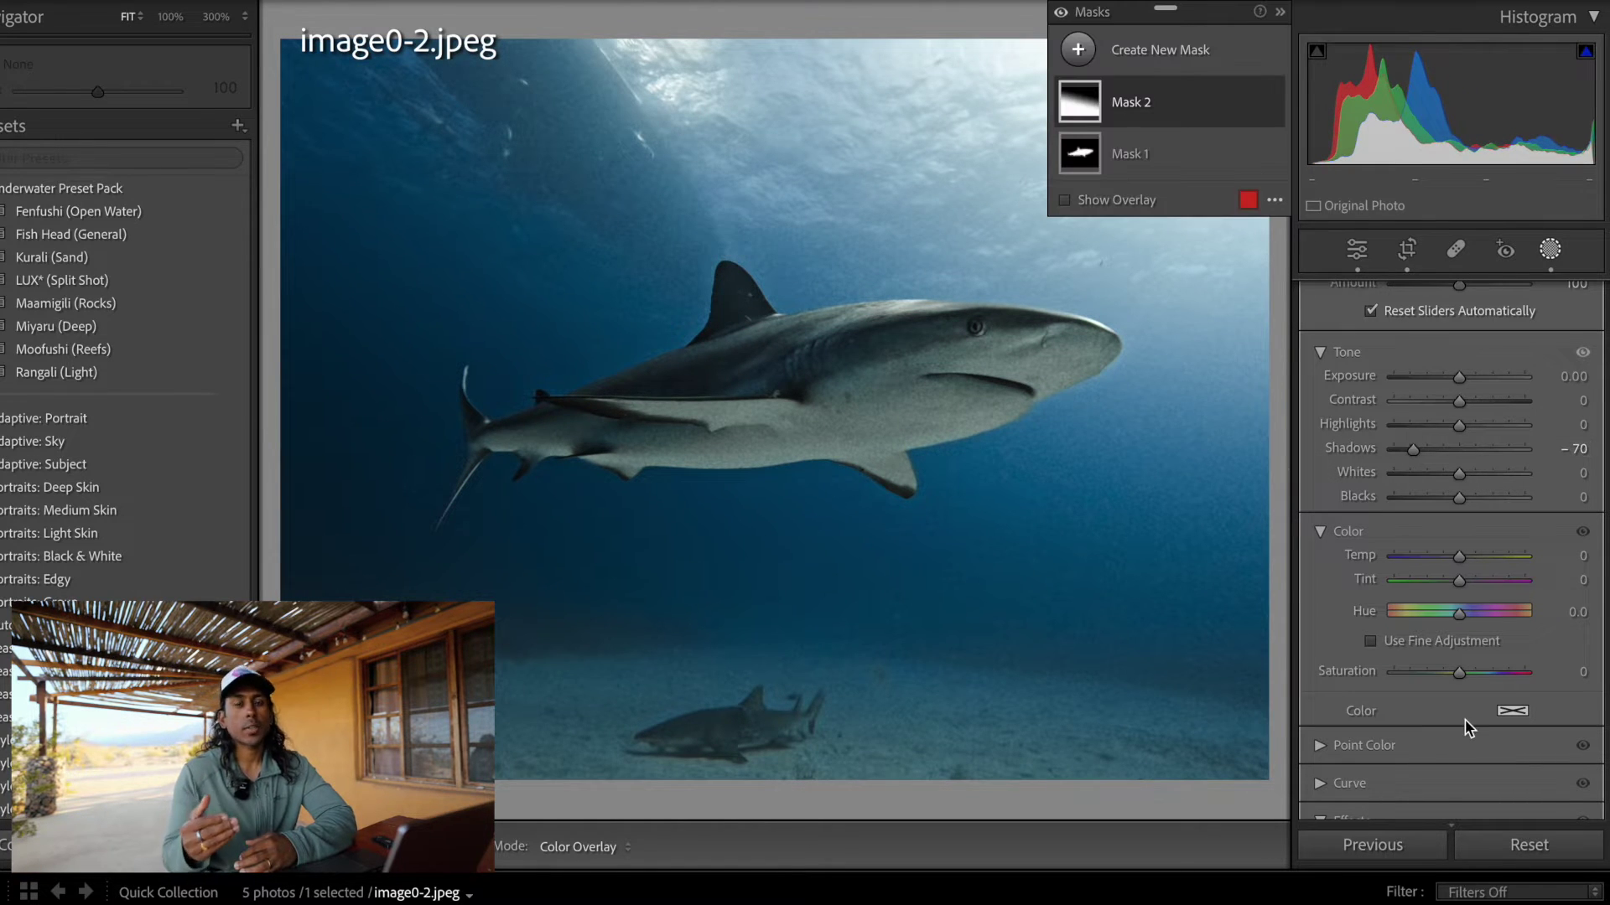
Set the linear gradient mask's dehaze to 22 and subtract the large shark from that mask as the subject.
scroll(1469, 728, down, 3)
drag(1461, 782, 1476, 785)
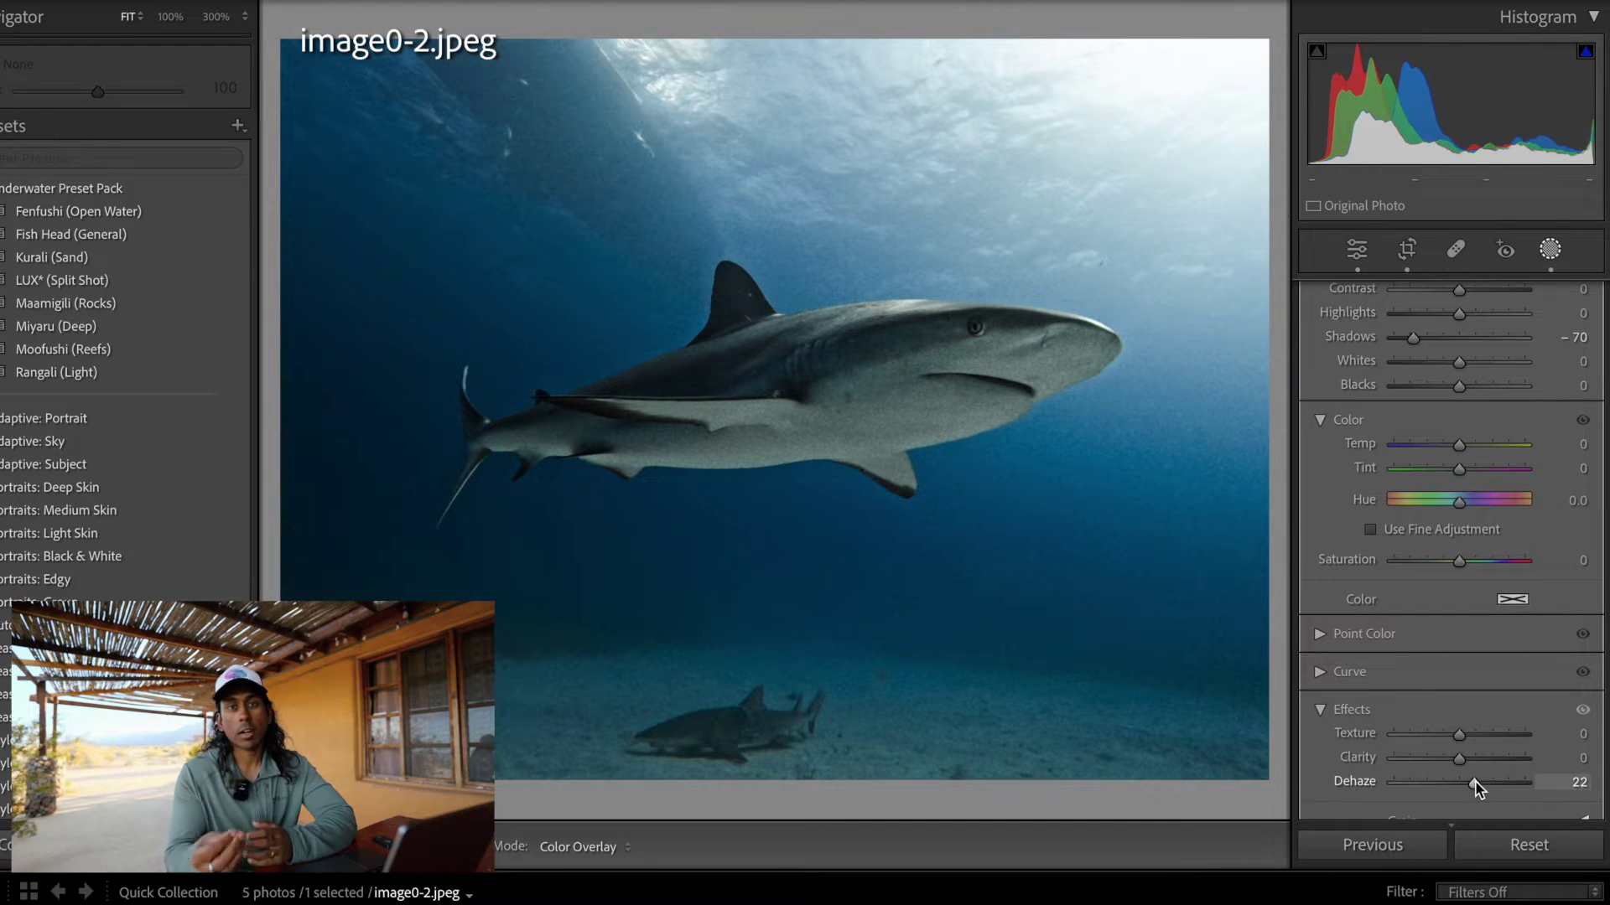
click(1185, 111)
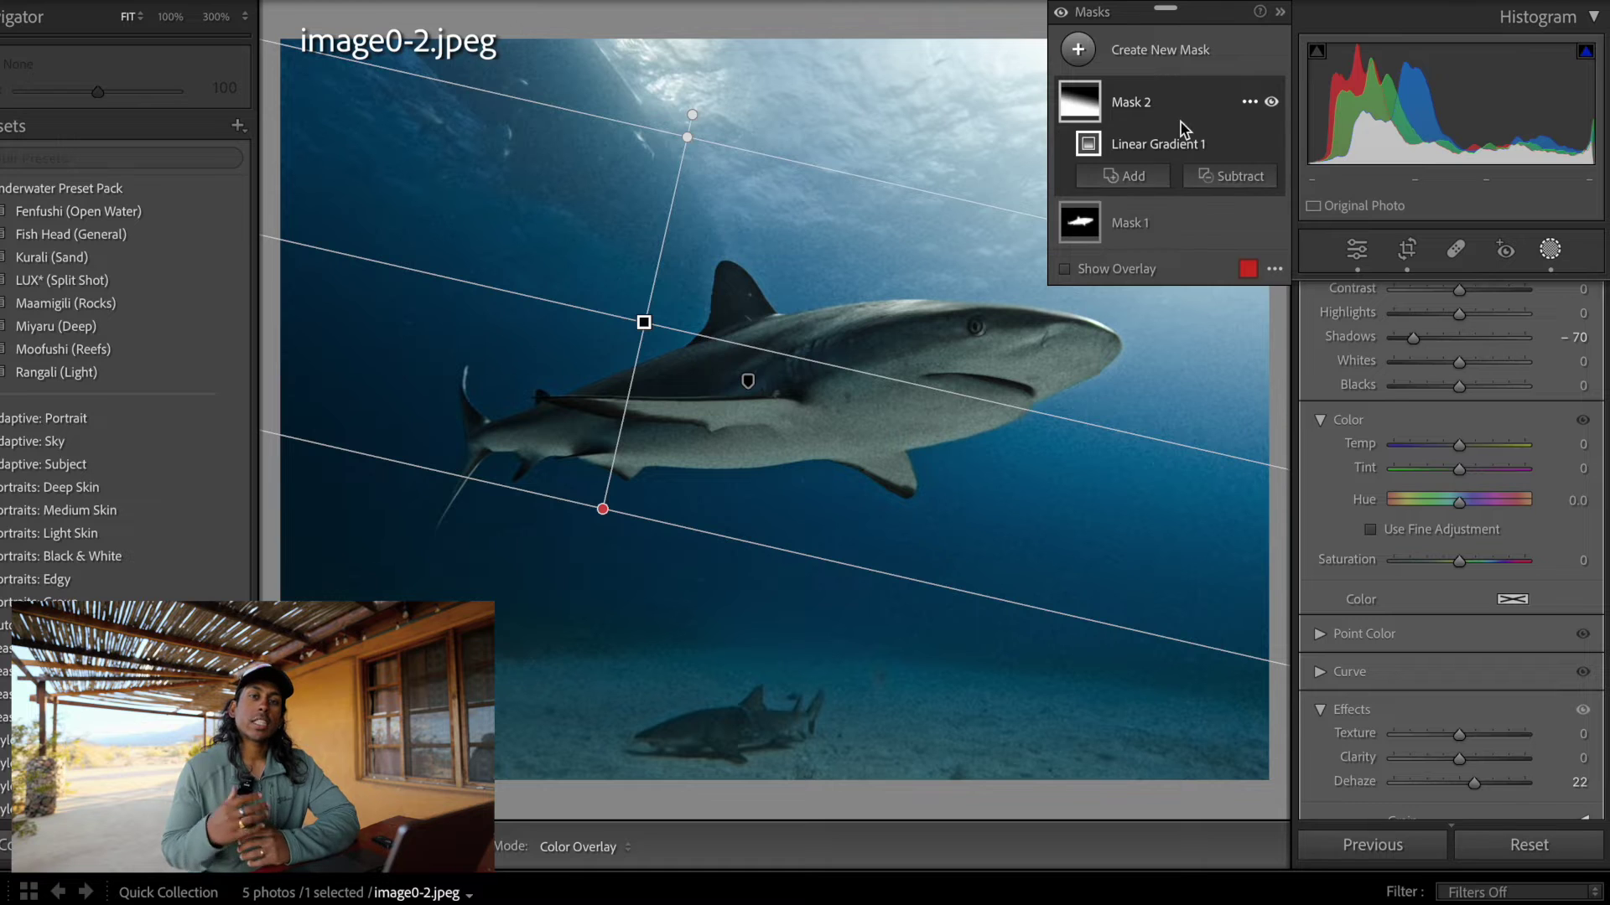
click(1204, 186)
click(1216, 130)
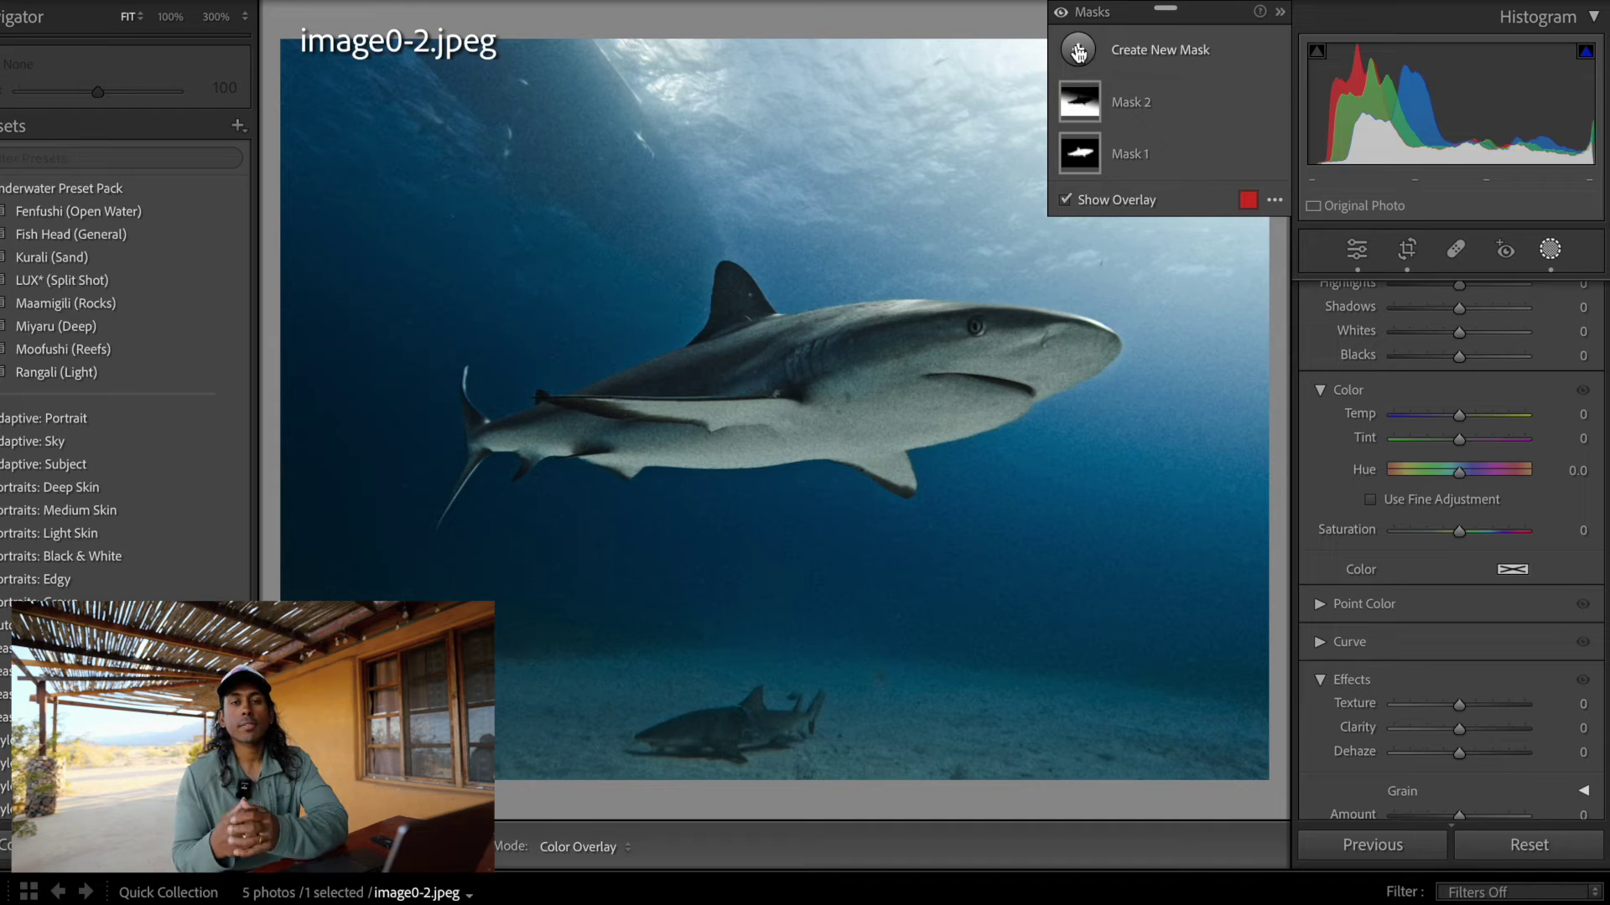
Add a linear gradient mask over the water surface down to the large shark's back, with highlights at 100 and clarity at −68.
click(1078, 52)
click(1152, 292)
drag(971, 214, 954, 308)
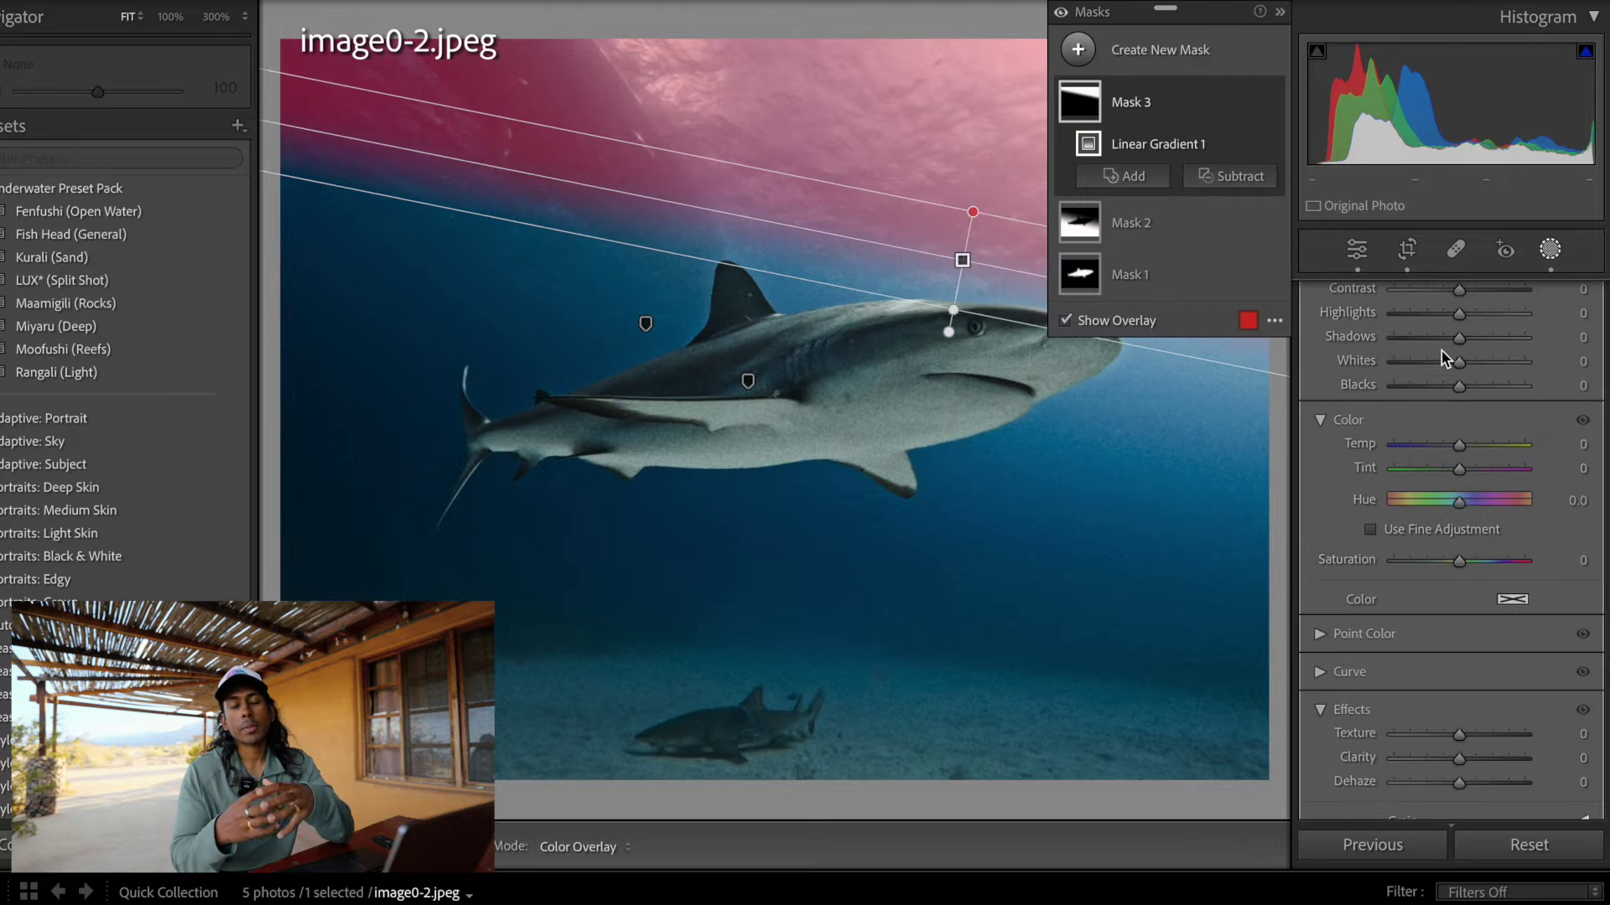
drag(1459, 385, 1569, 382)
scroll(1436, 686, down, 5)
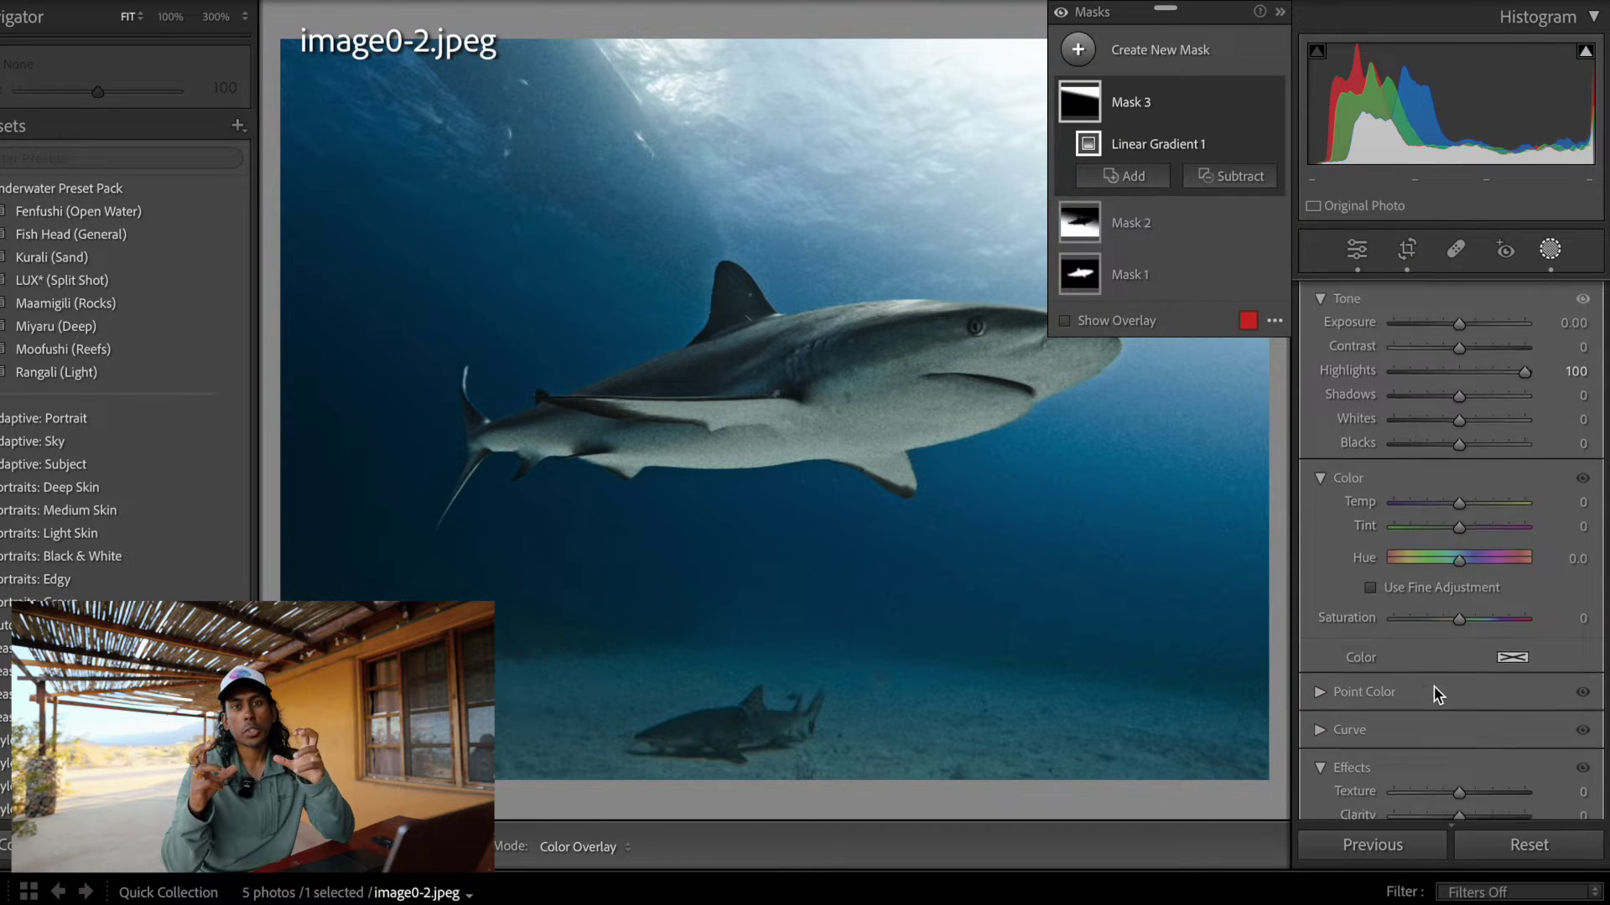
drag(1458, 691, 1421, 696)
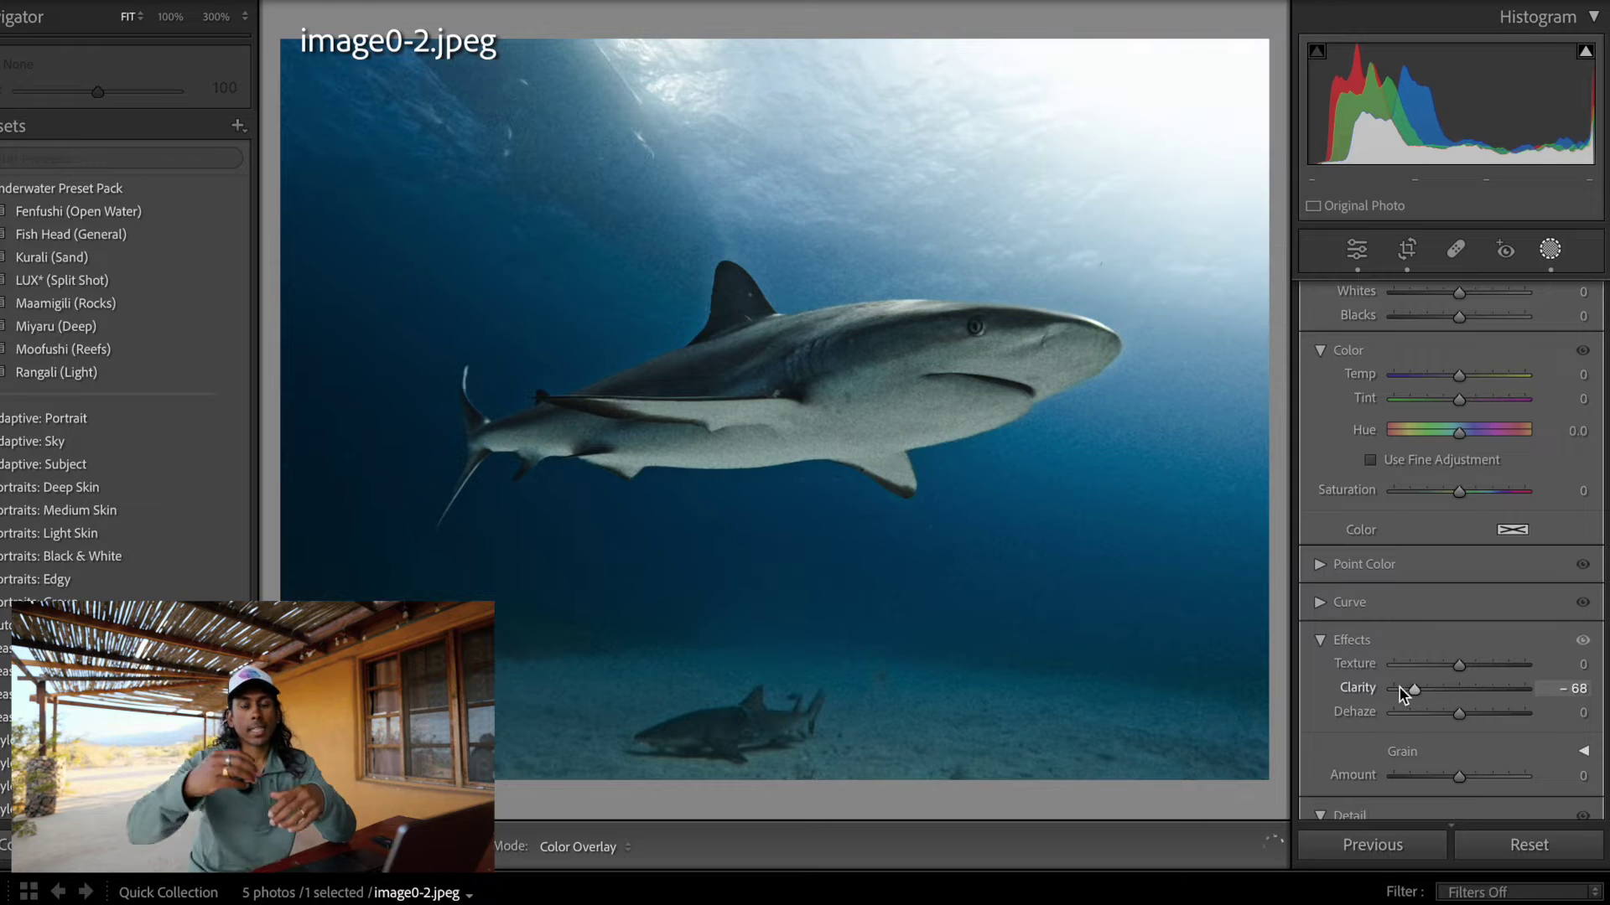